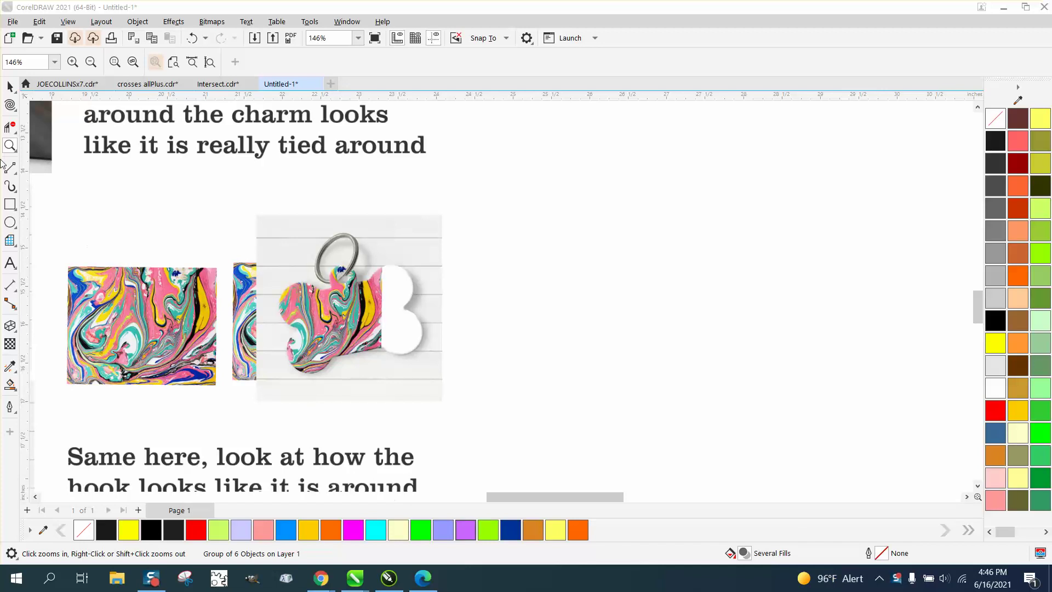
- Examine the marbled dog tag mockup, then the swirl artwork and the bone outline
left_click_drag(69, 255, 504, 370)
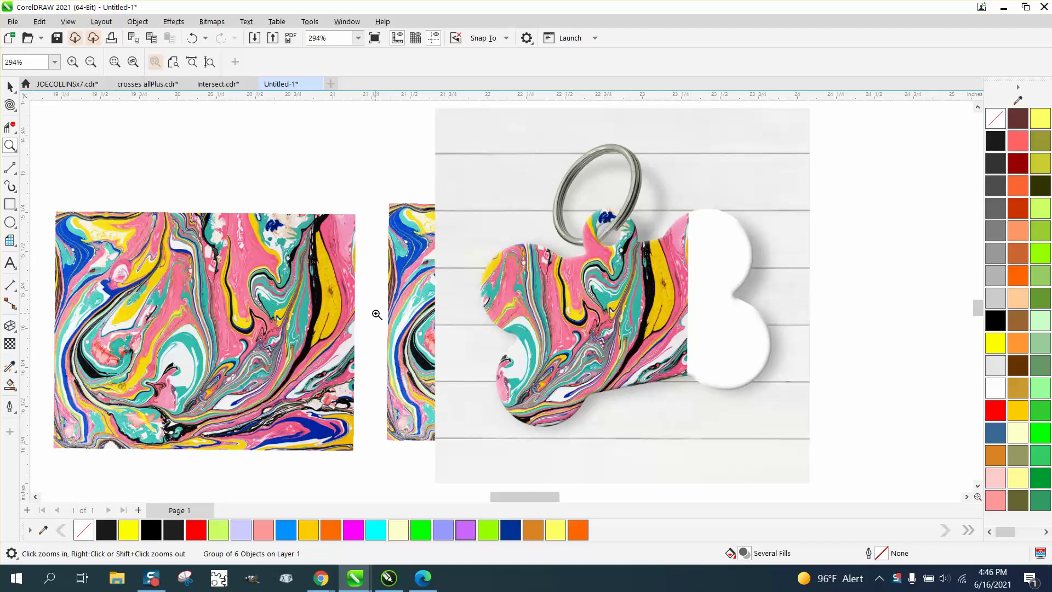
scroll(596, 292, "down", 1)
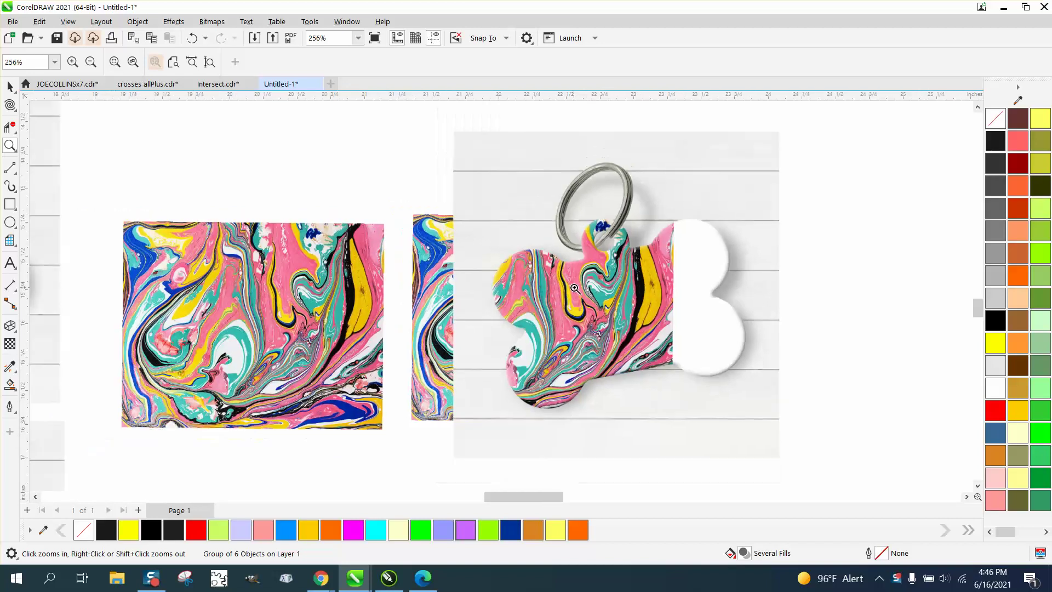
scroll(734, 398, "up", 6)
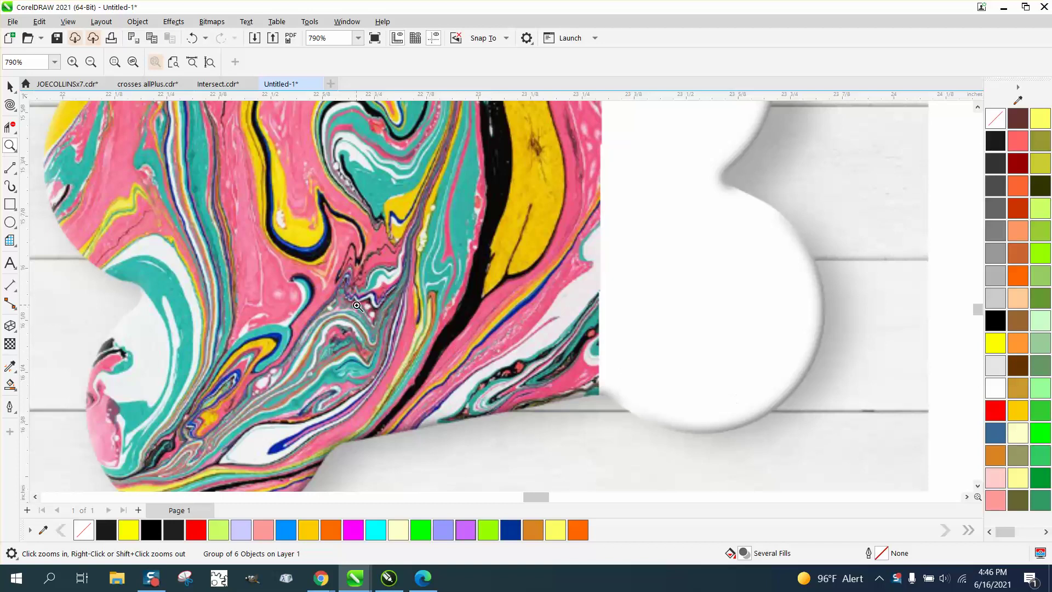
scroll(355, 304, "down", 5)
scroll(350, 294, "down", 8)
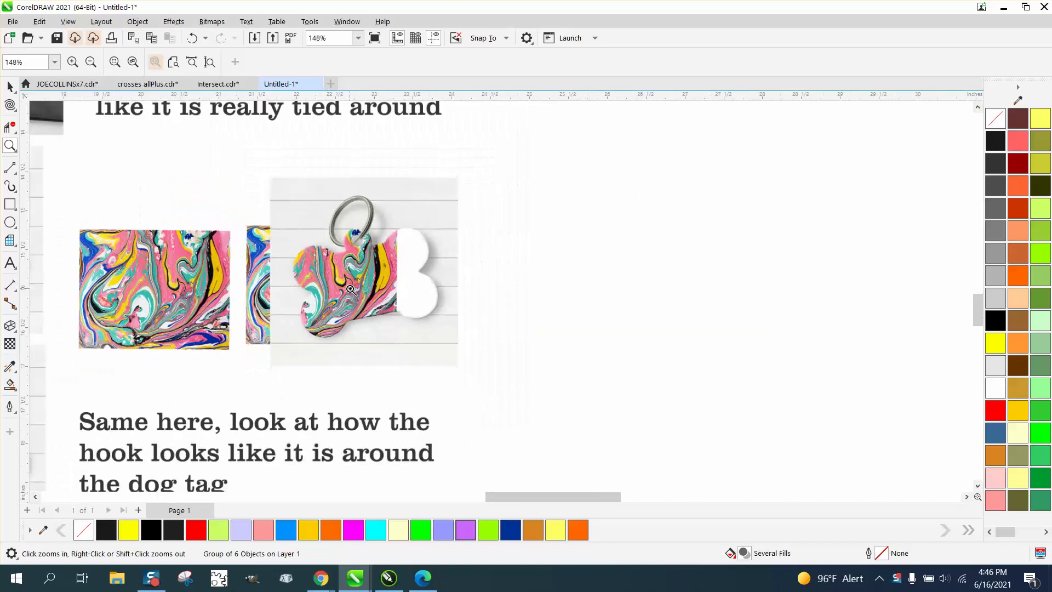
left_click_drag(585, 157, 713, 237)
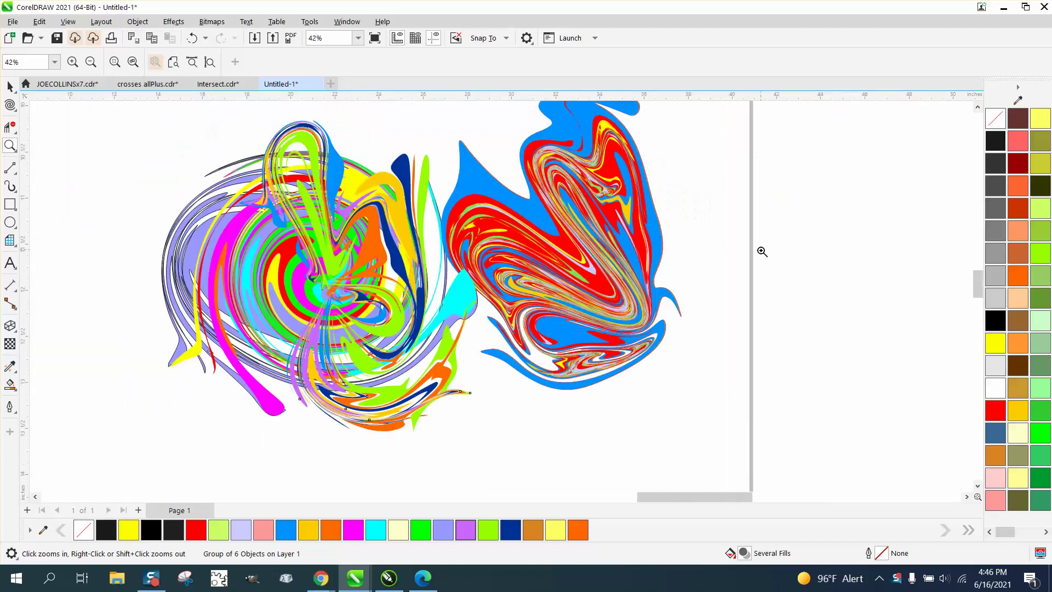
scroll(467, 277, "down", 4)
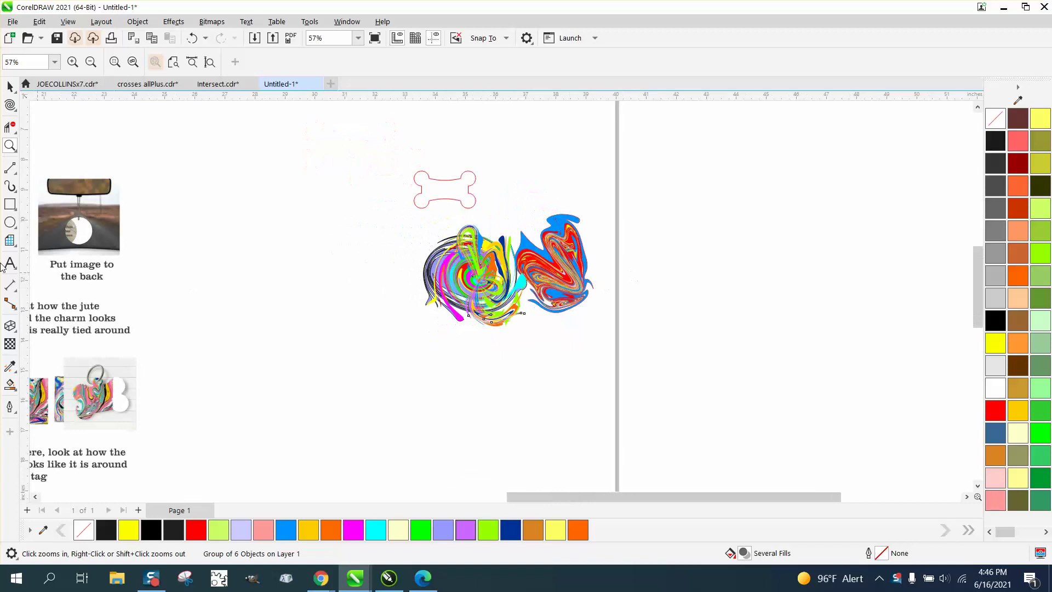
- Draw a curved vertical brush stroke, about 4.8 inches tall, left of the bone outline using the 0.2-inch Artistic Media tool
left_click(12, 170)
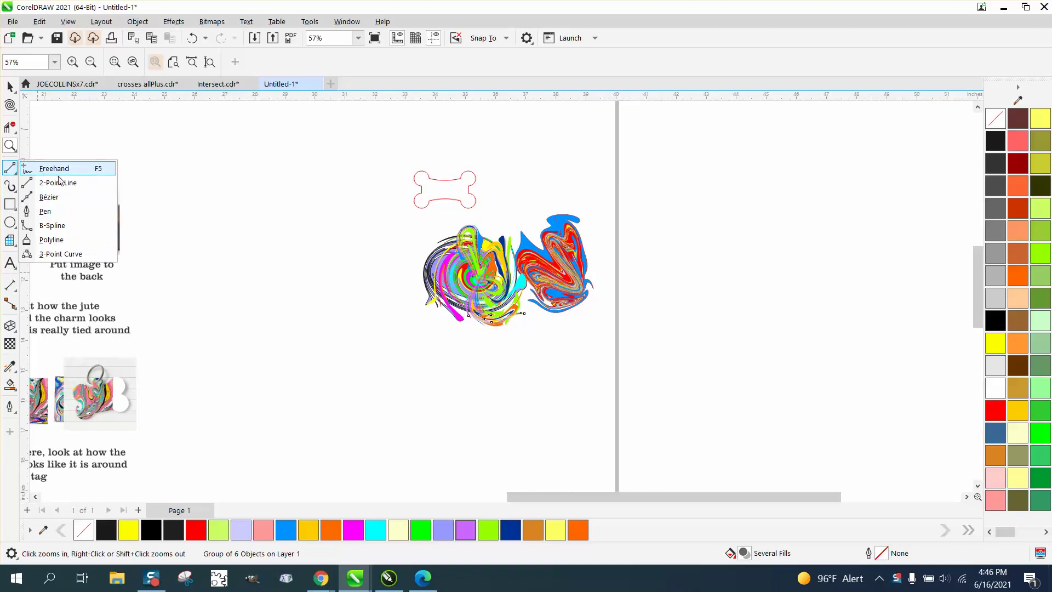
left_click(11, 187)
left_click(42, 188)
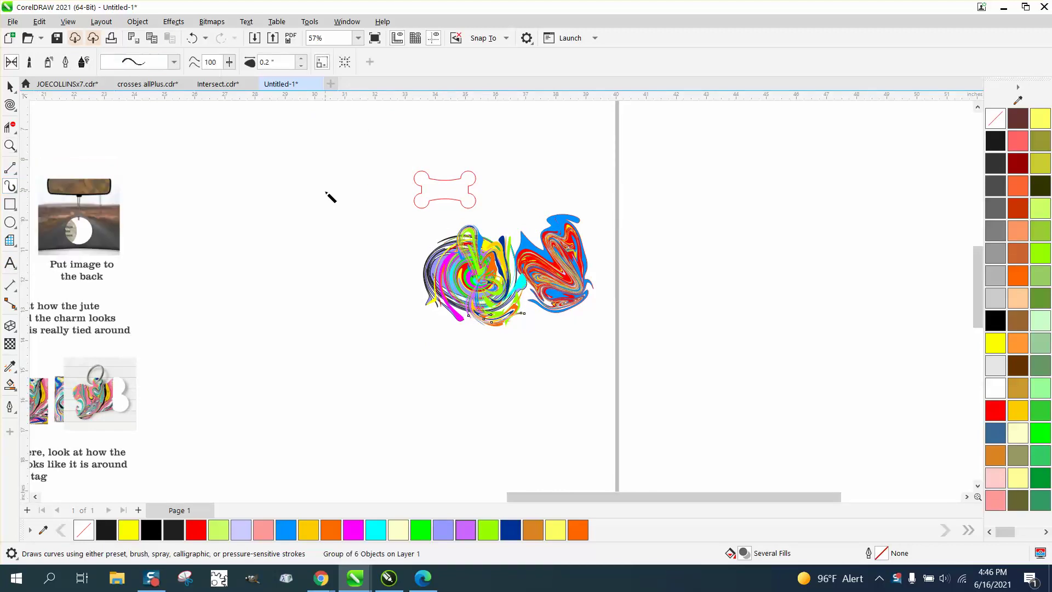
mouse_move(325, 193)
left_mouse_down()
mouse_move(304, 222)
mouse_move(294, 303)
mouse_move(320, 334)
left_mouse_up()
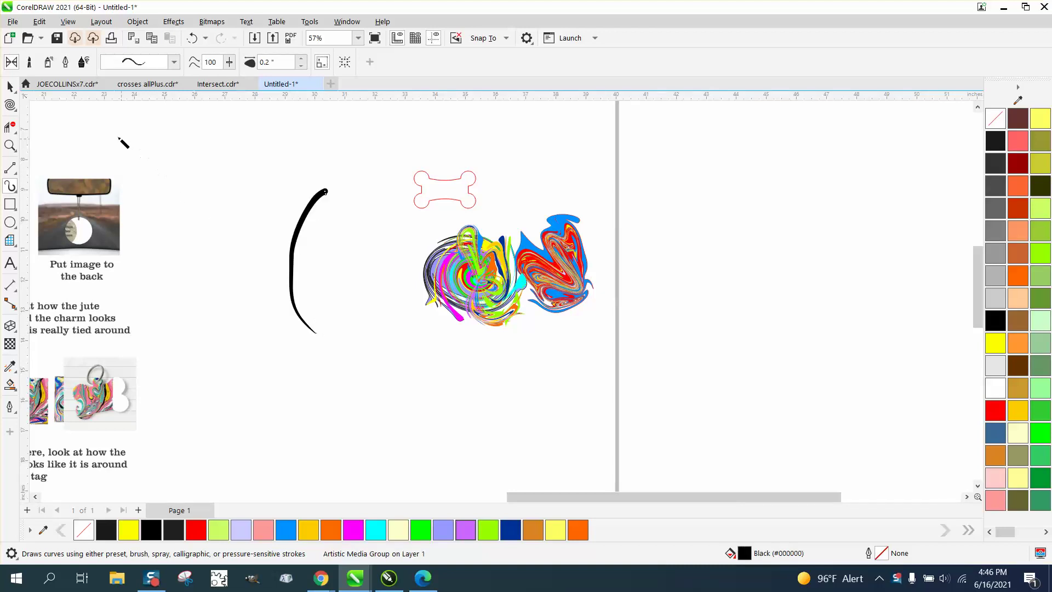
- Break the artistic media stroke apart and delete its separated path line
left_click(10, 86)
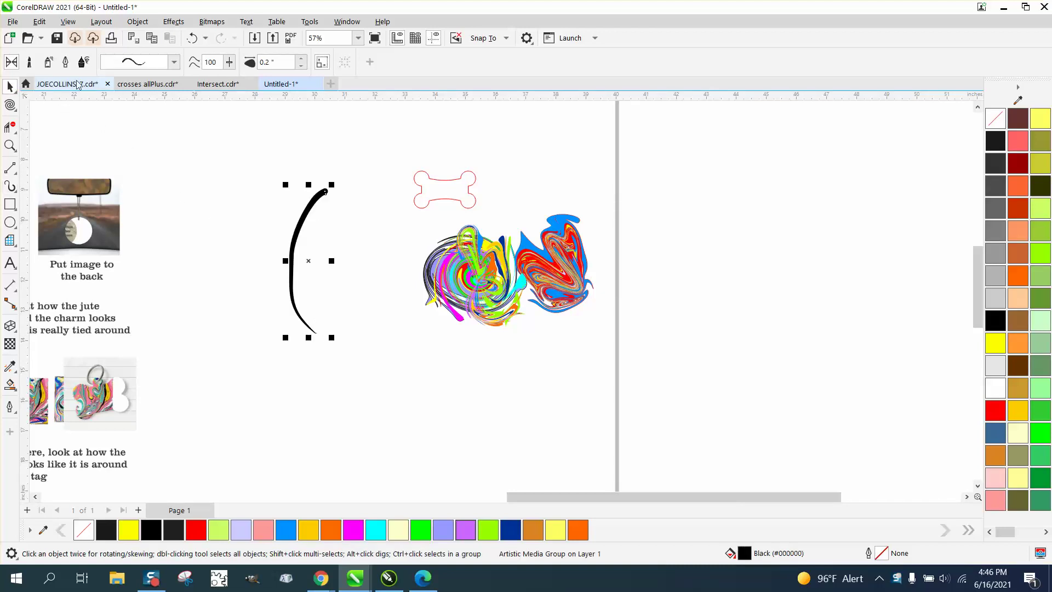
left_click(137, 22)
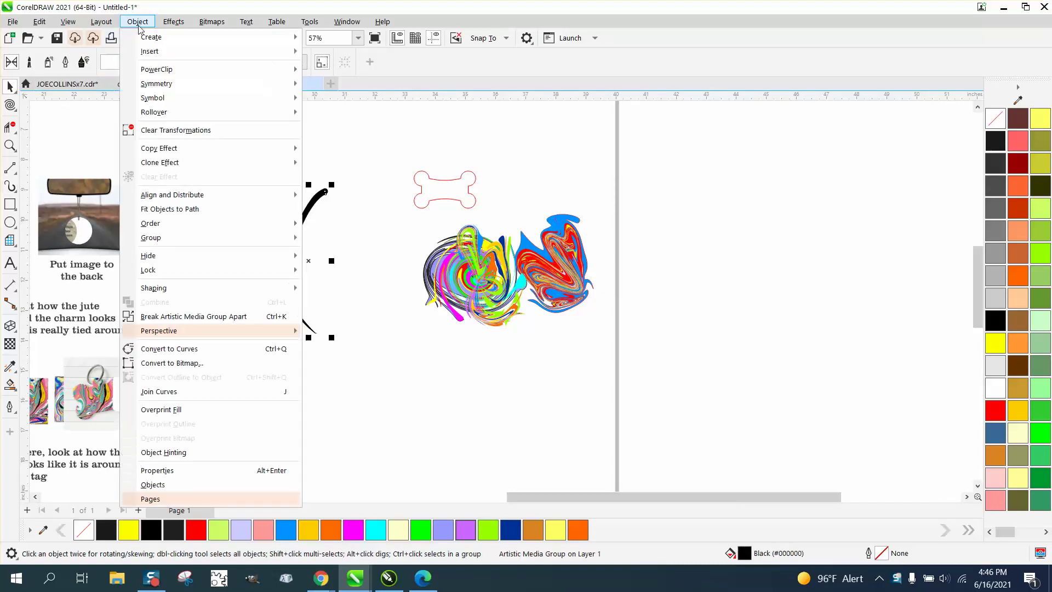
left_click(202, 318)
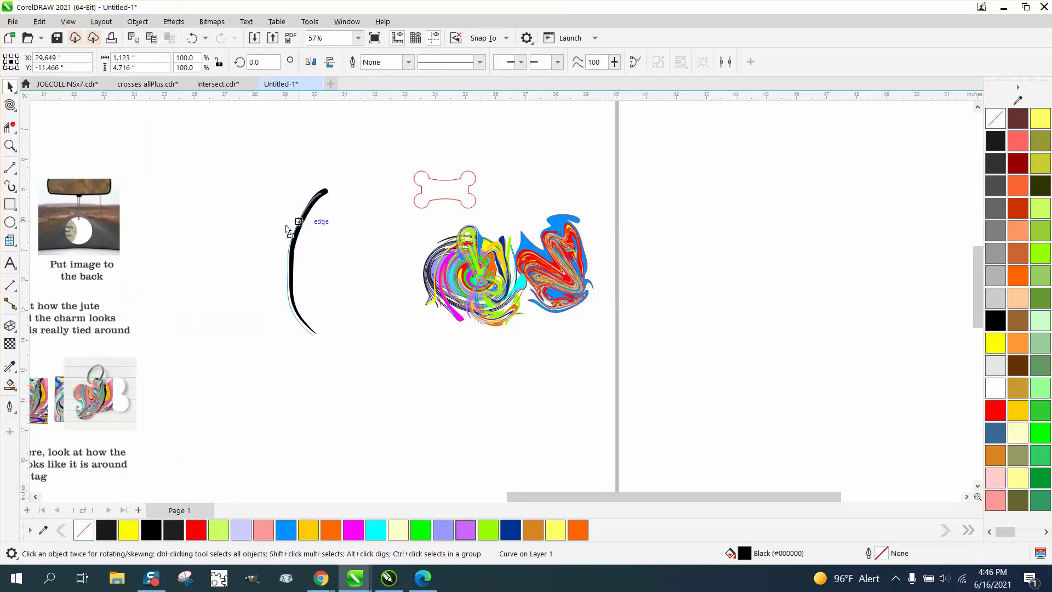
left_click_drag(299, 222, 230, 225)
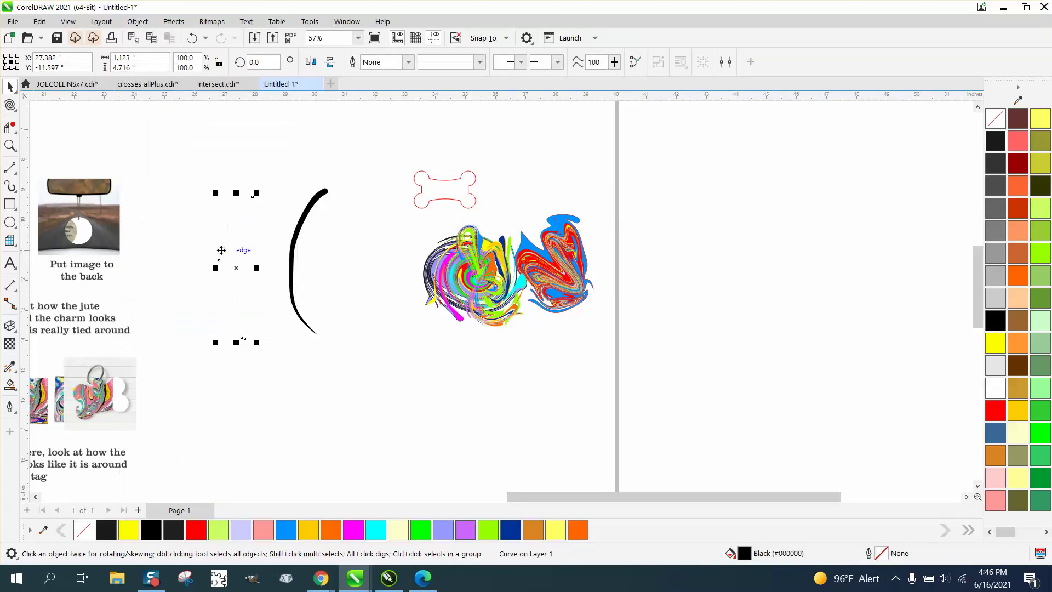
key("Delete")
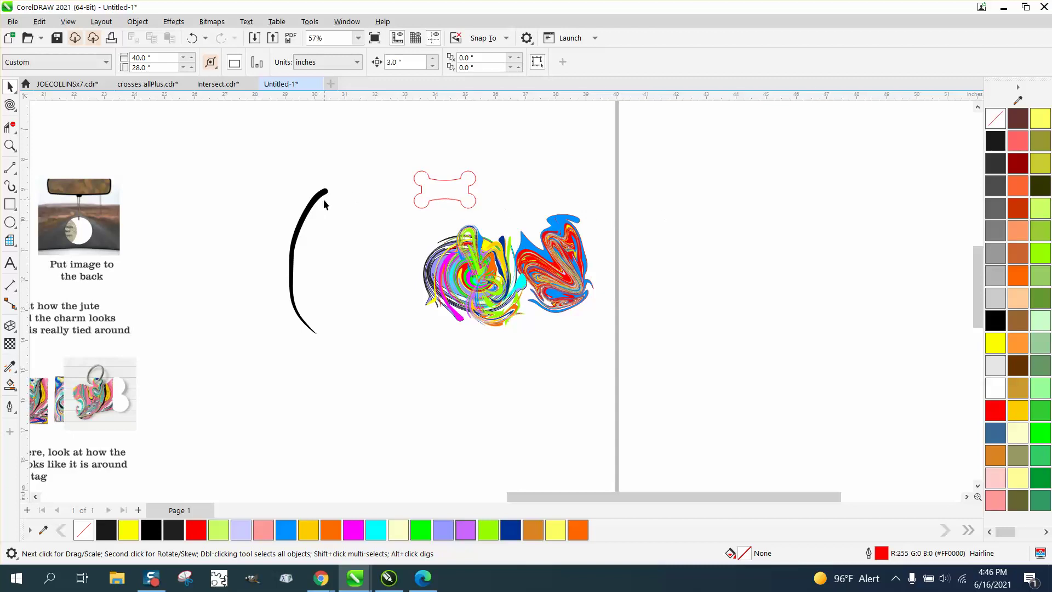
- Fill the black stroke with orange (#FF6600) and place a yellow (#FFFF00) copy just to its right
left_click_drag(317, 202, 304, 195)
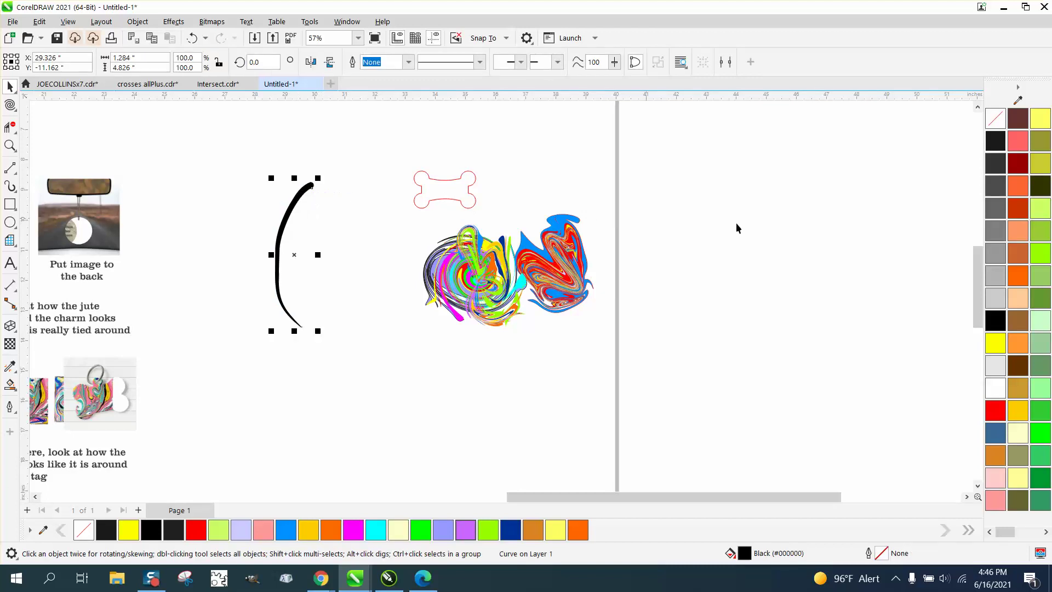
right_click(1010, 280)
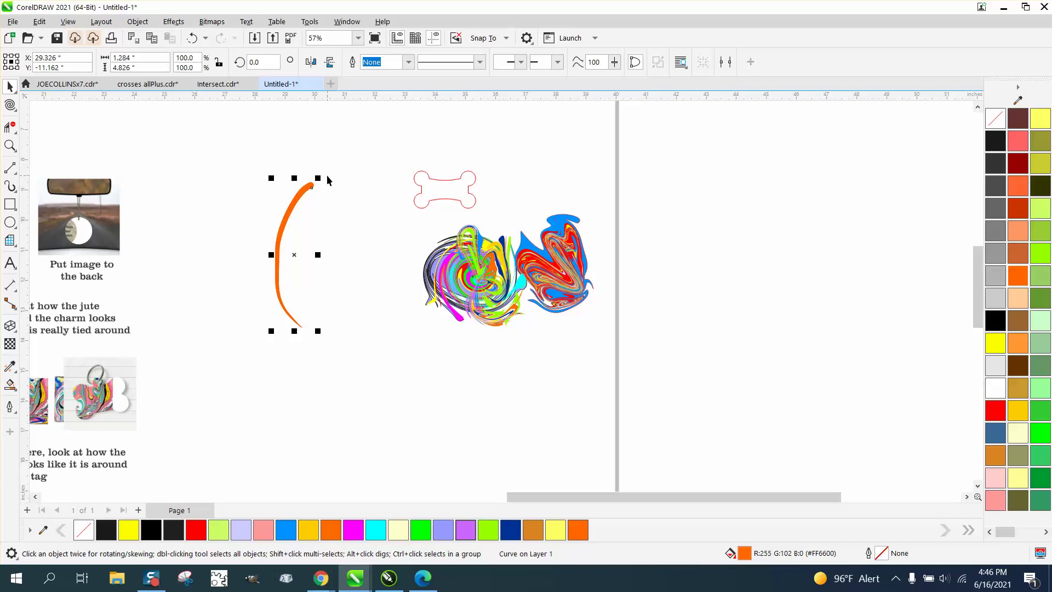
left_click_drag(295, 254, 304, 256)
right_click(304, 256)
right_click(993, 345)
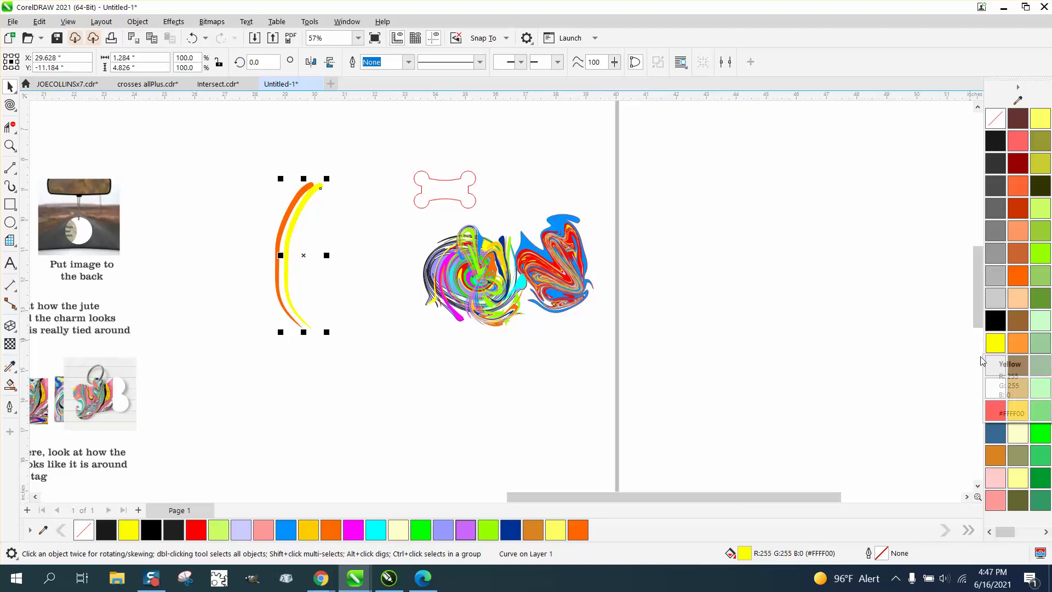
- Duplicate the yellow stroke slightly to the right and fill the copy with green (#00FF00)
left_click_drag(304, 255, 313, 257)
right_click(313, 257)
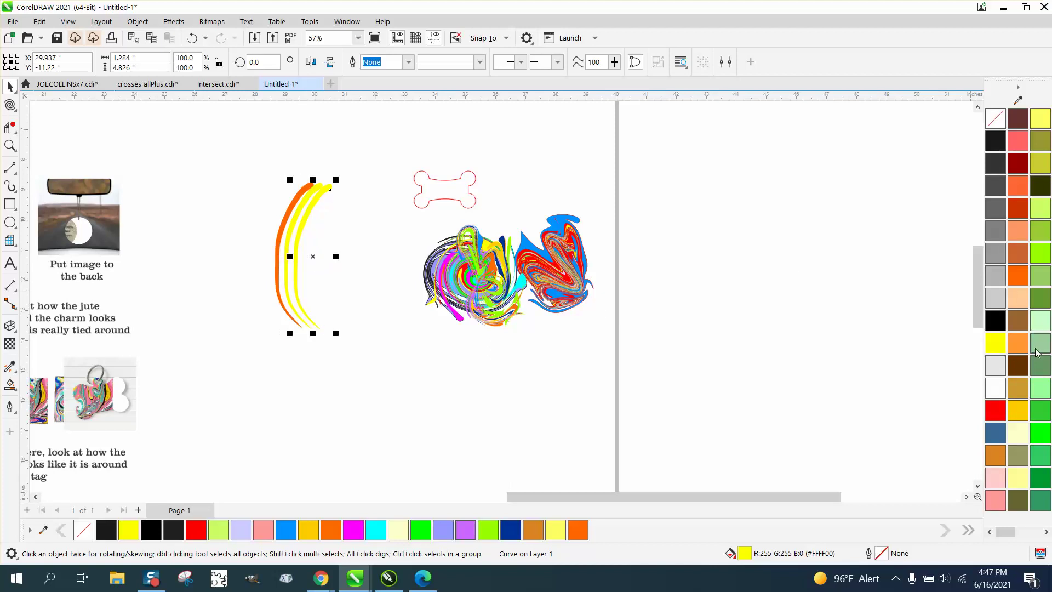
left_click(1039, 432)
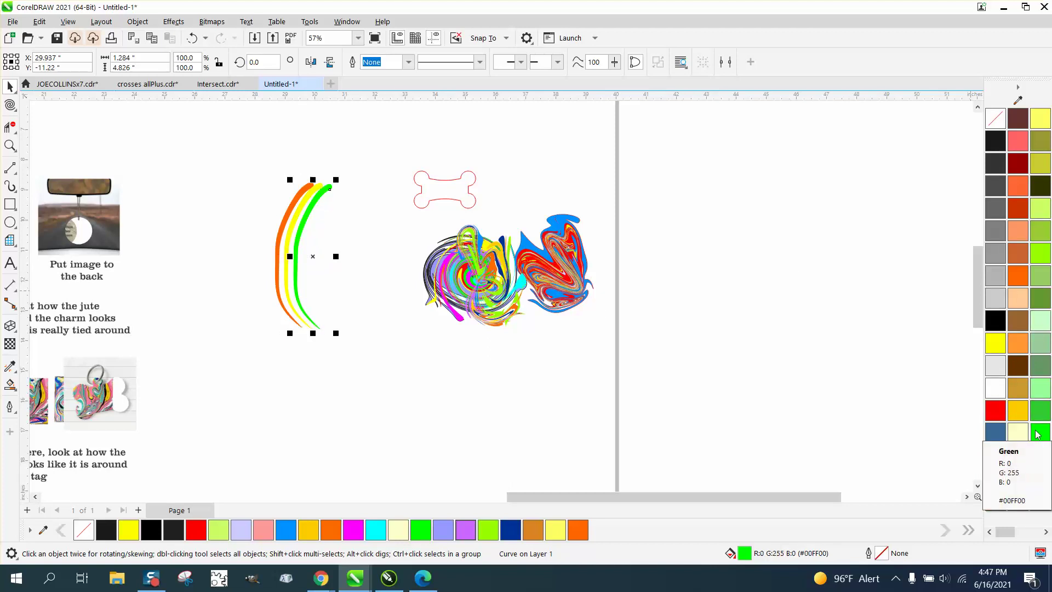
key("ctrl+d")
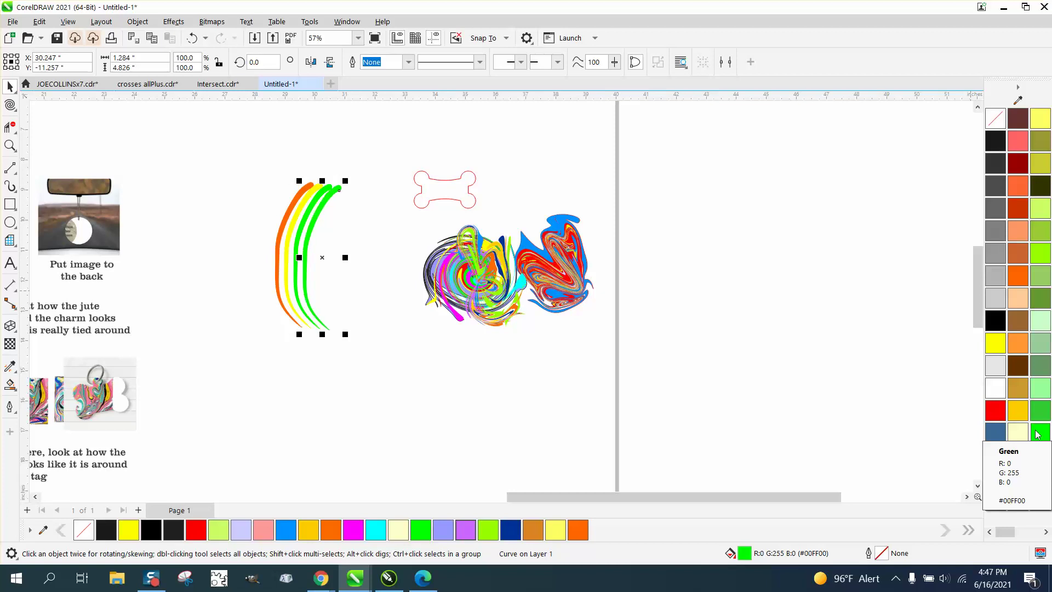
key("shift+Right")
key("XF86Calculator")
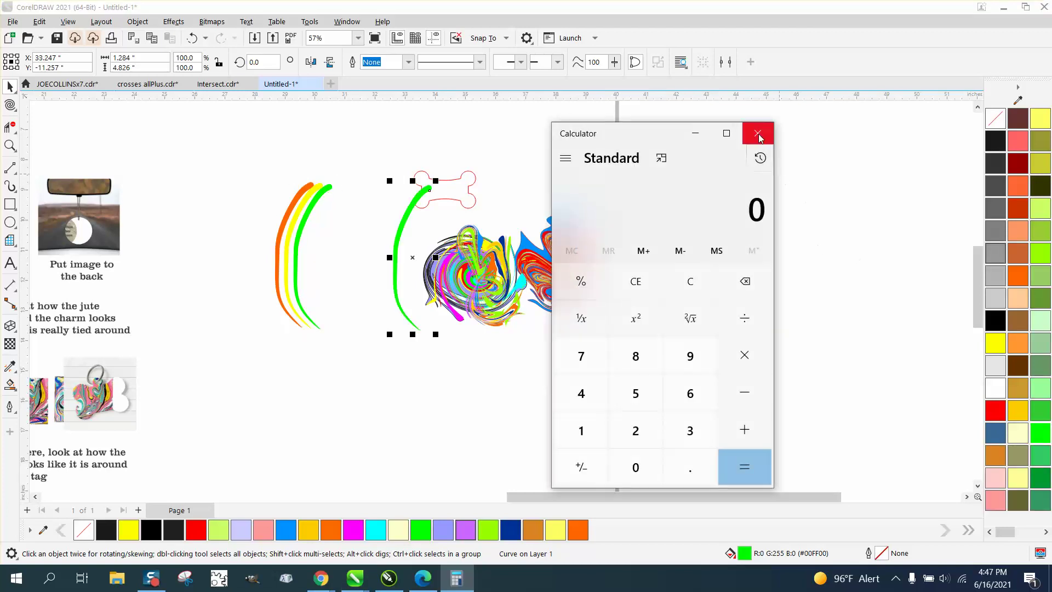
left_click(758, 133)
left_click(398, 258)
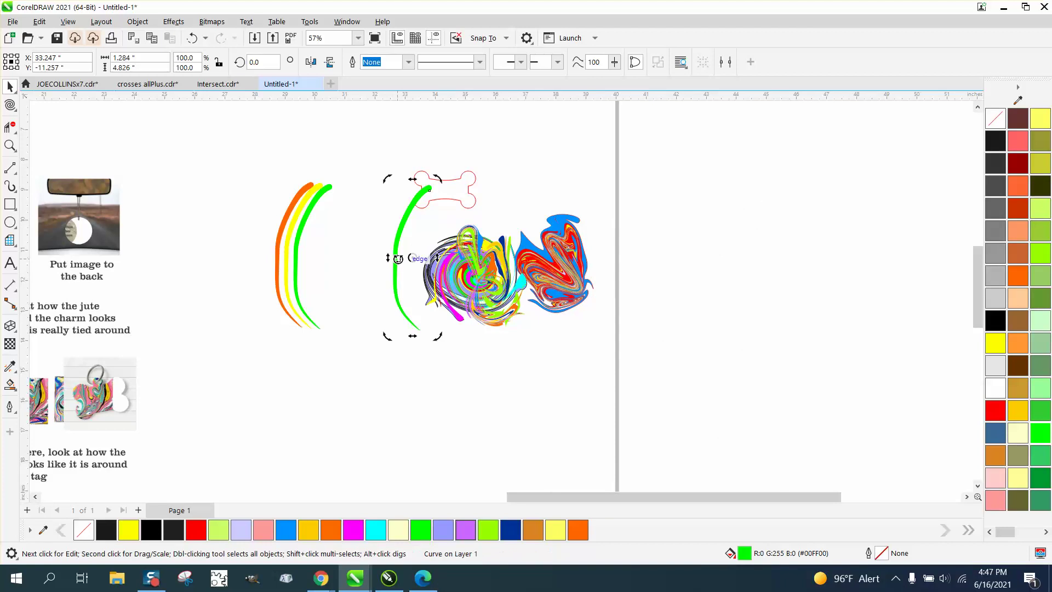
key("Delete")
- Duplicate the green stroke slightly to the right and fill the copy with pink (#FF9999)
left_click(327, 191)
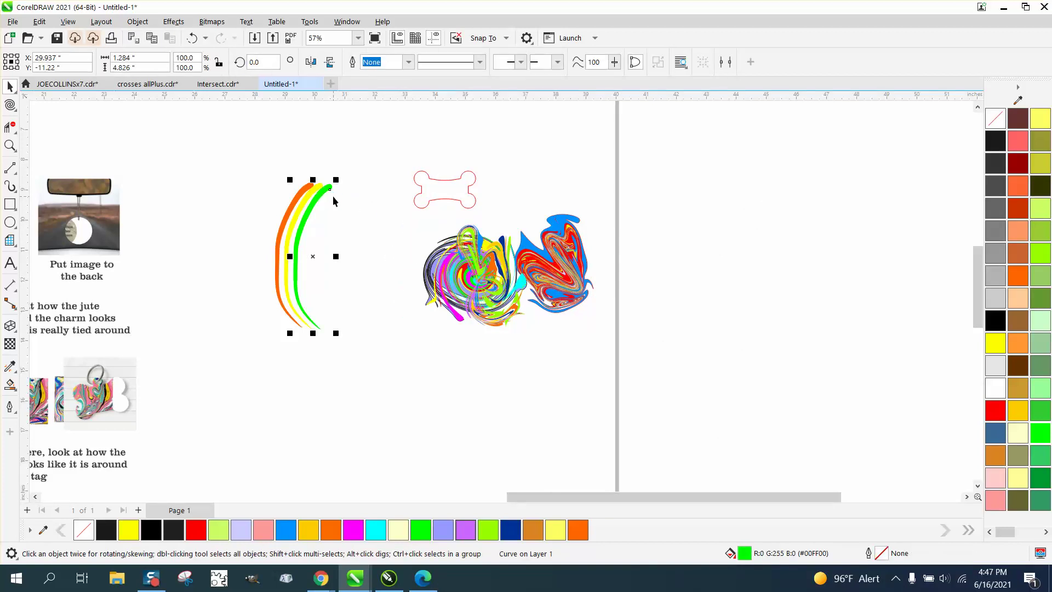
left_click_drag(314, 256, 322, 258)
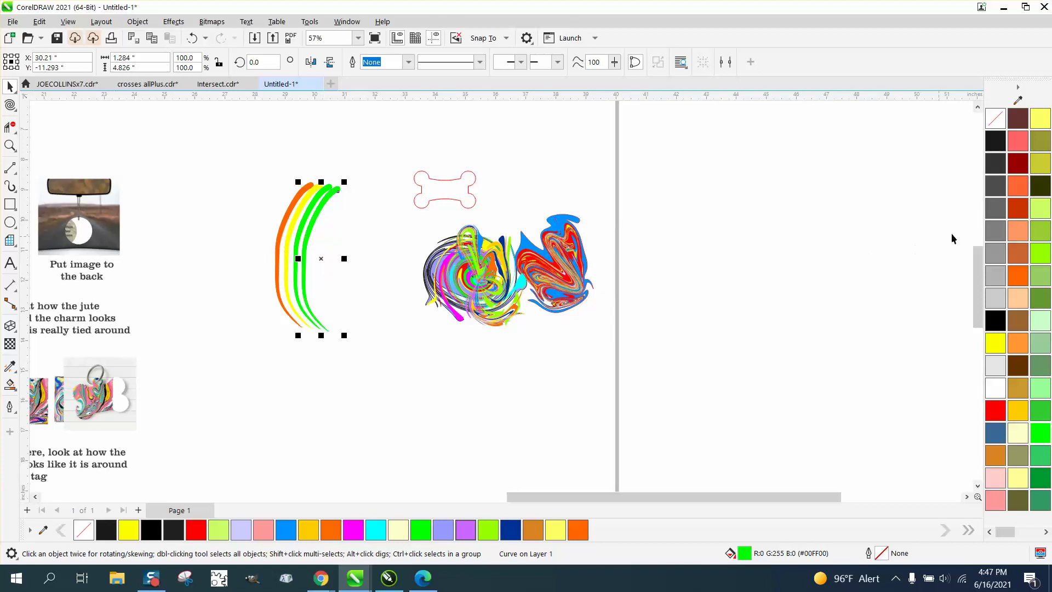
left_click(1020, 189)
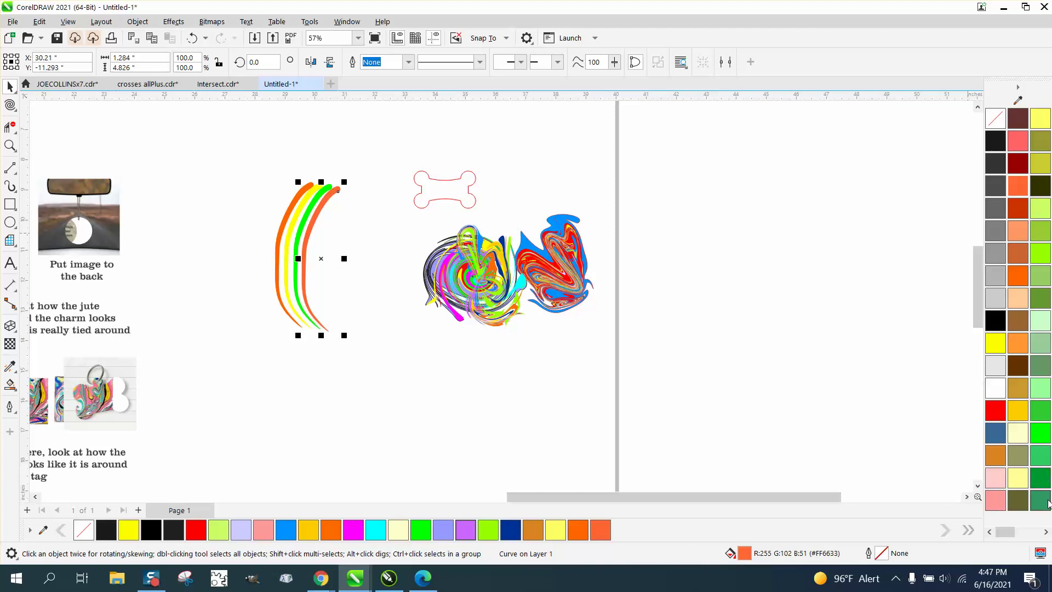
left_click(1003, 501)
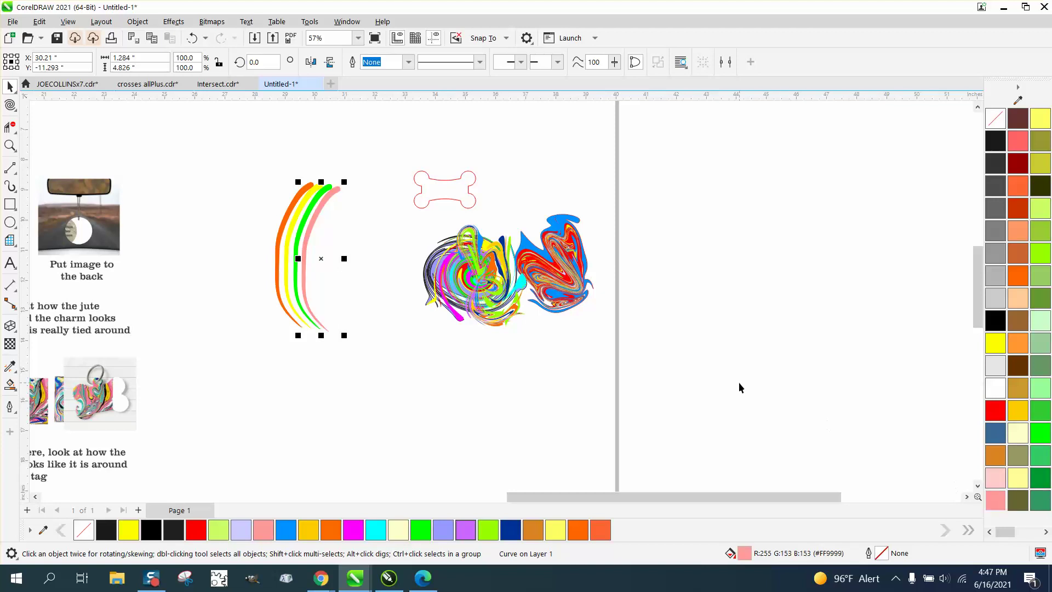
- Place a copy of the pink stroke just to its right and fill it with pale yellow (#FFFF66)
left_click_drag(322, 259, 329, 262)
right_click(329, 263)
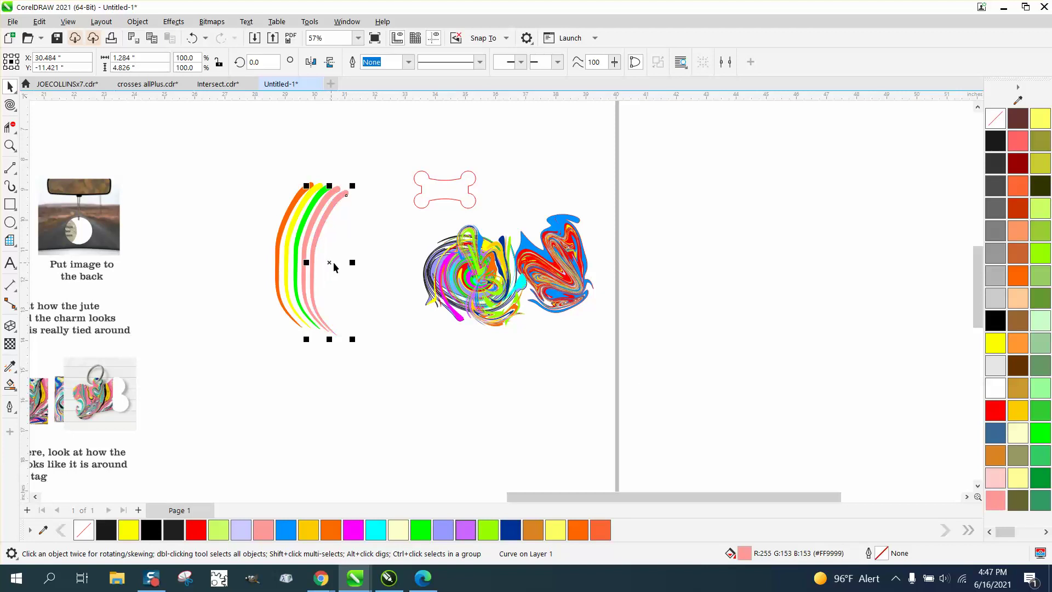
left_click(1049, 123)
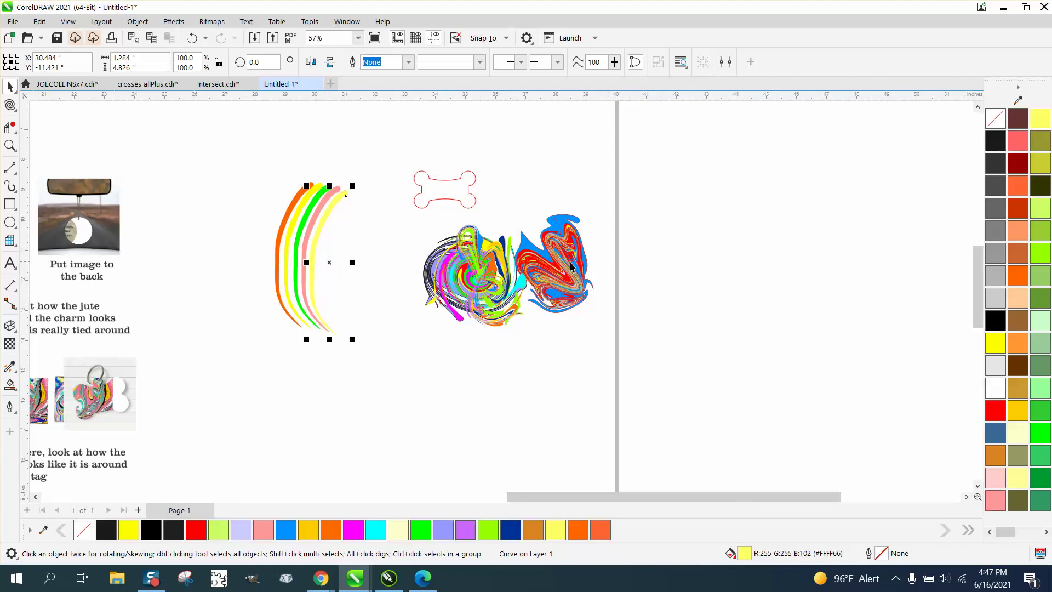
- Add a vertically mirrored copy of the pale yellow stroke in light green (#99FF99), and a pink (#FF9999) copy of that to its right
left_click_drag(329, 261, 339, 263)
left_click(331, 63)
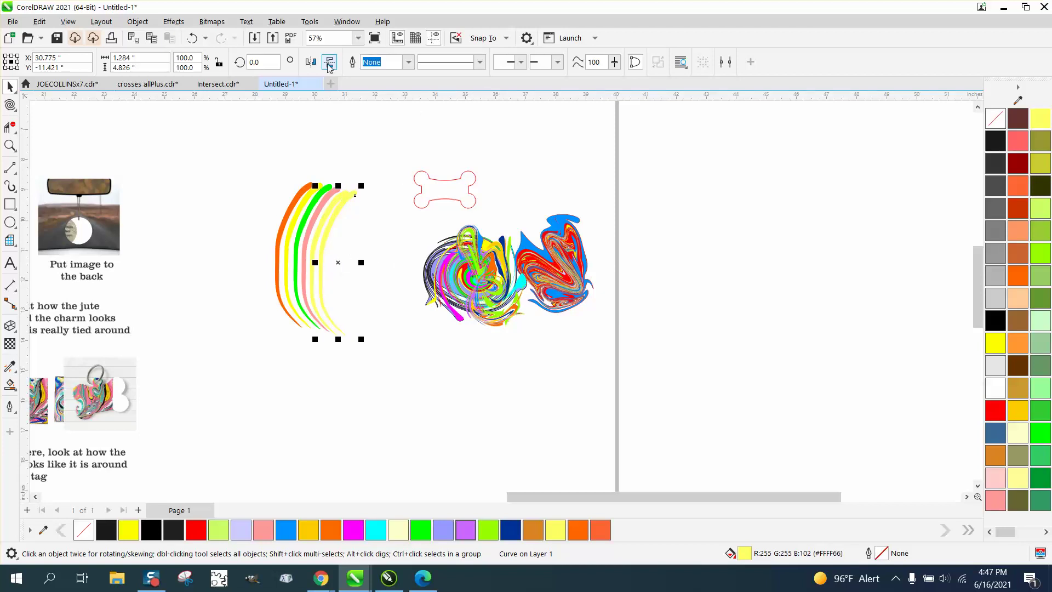
left_click(1041, 389)
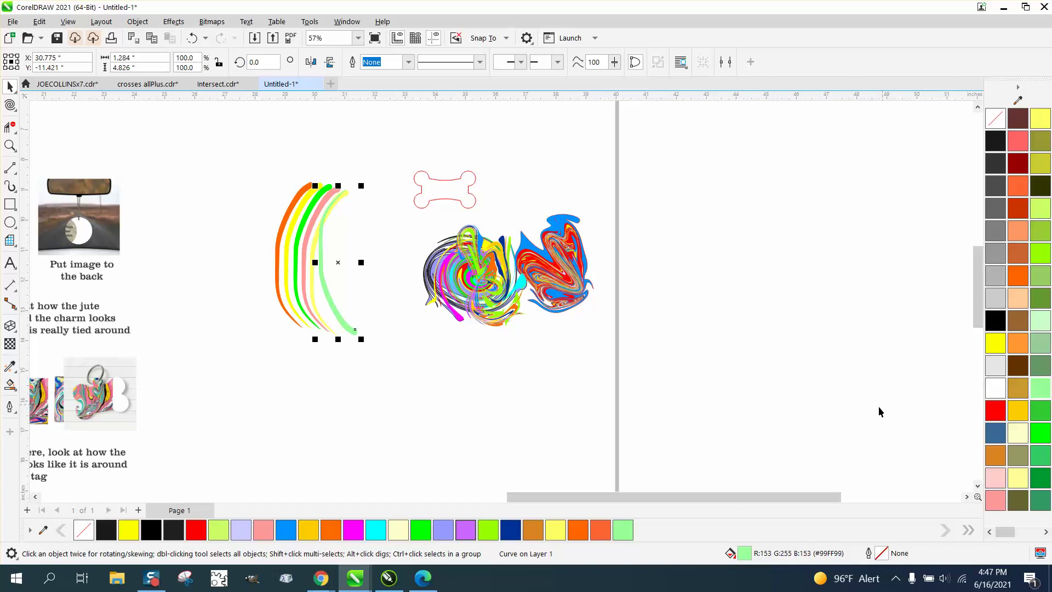
left_click_drag(336, 265, 348, 267)
left_click(1004, 501)
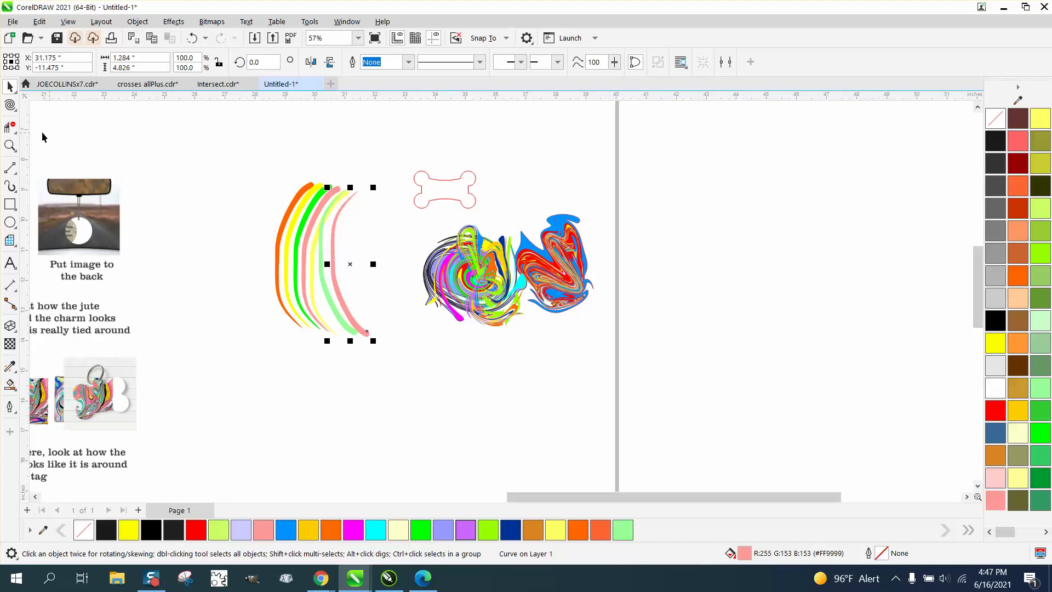
- Select all the coloured strokes, duplicate them to the left so they overlap the originals, and mirror the copy horizontally
left_click(10, 147)
left_click_drag(464, 347, 464, 346)
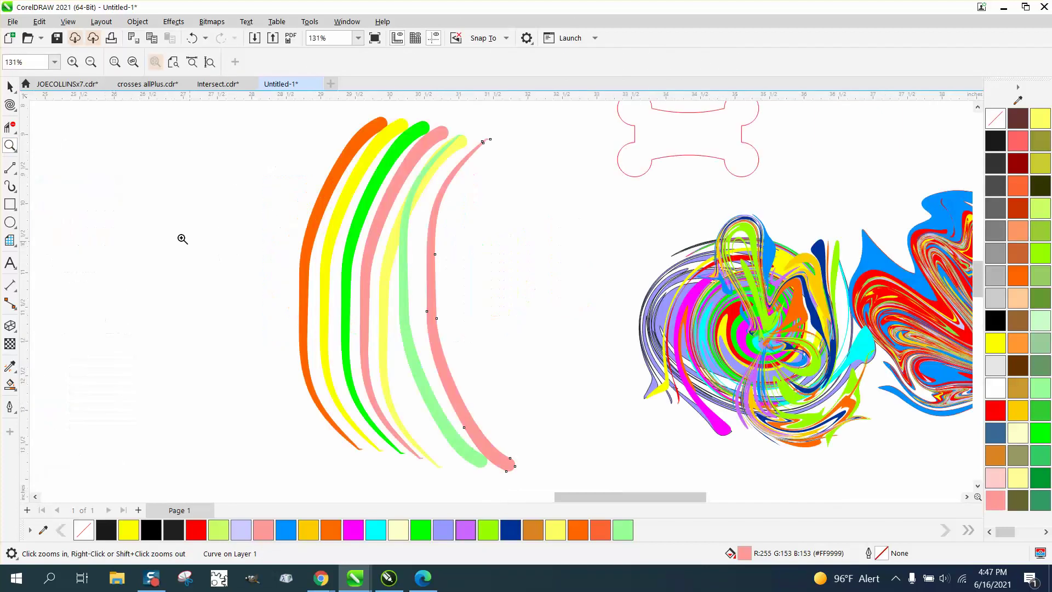
key("F3")
key("F3")
left_click(10, 86)
left_click_drag(377, 229, 452, 336)
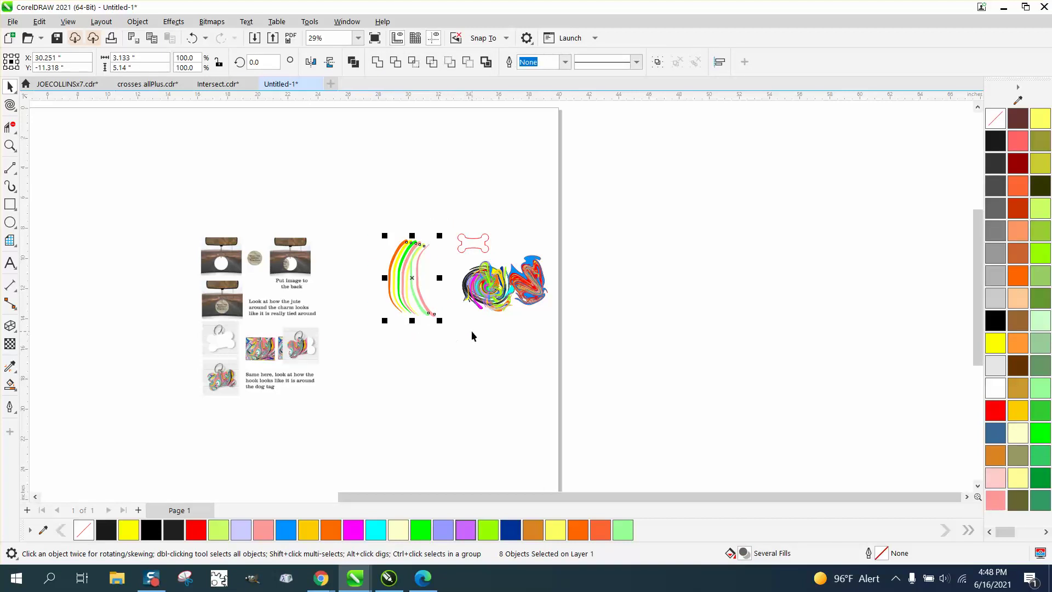
left_click_drag(416, 286, 382, 286)
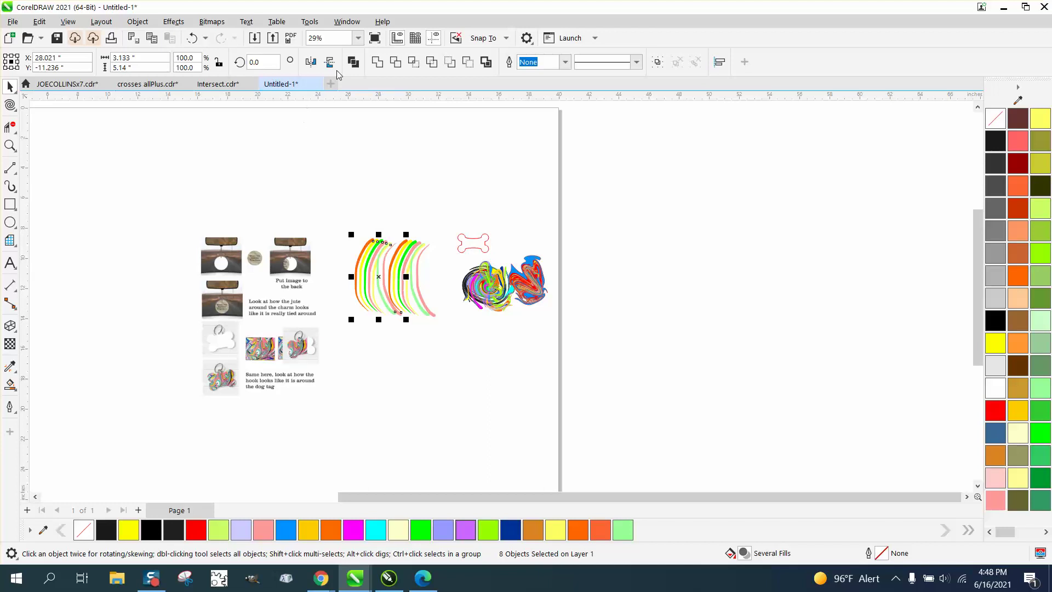
left_click(312, 62)
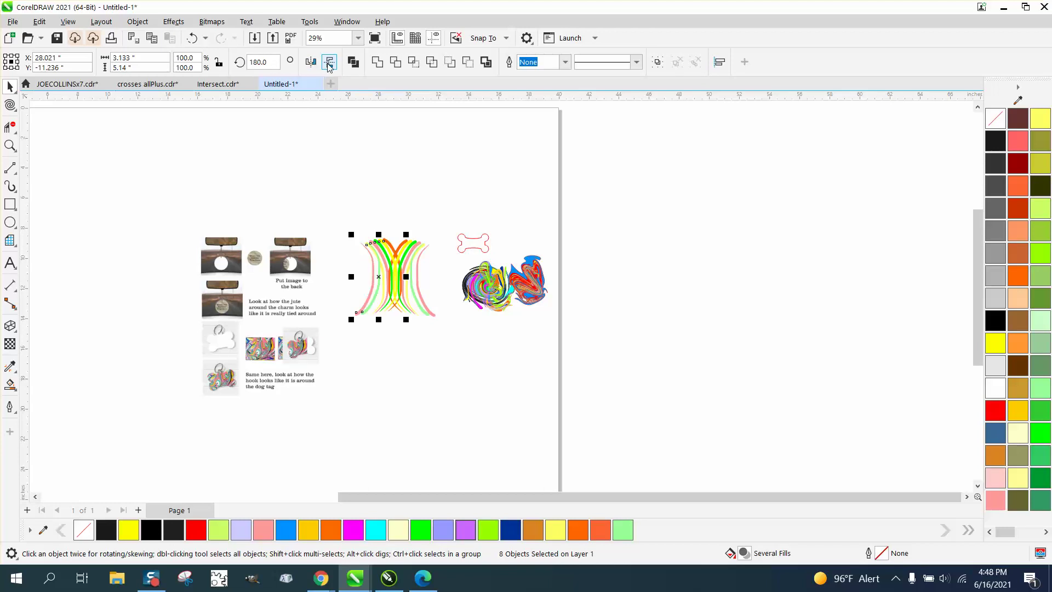
- Mirror the duplicated strokes vertically and group all the overlapping coloured strokes together
left_click(330, 63)
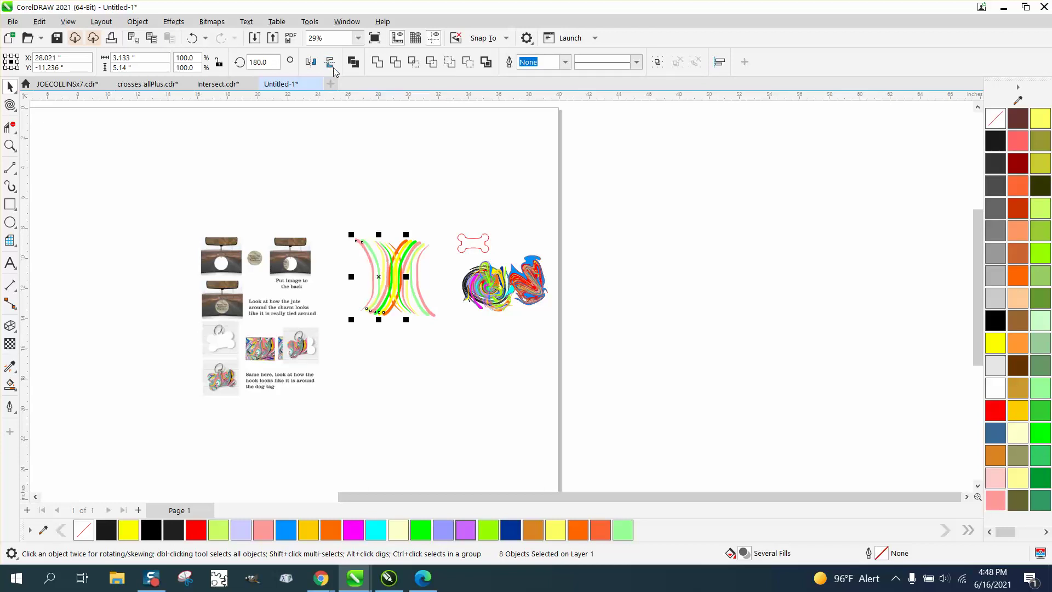
left_click(10, 145)
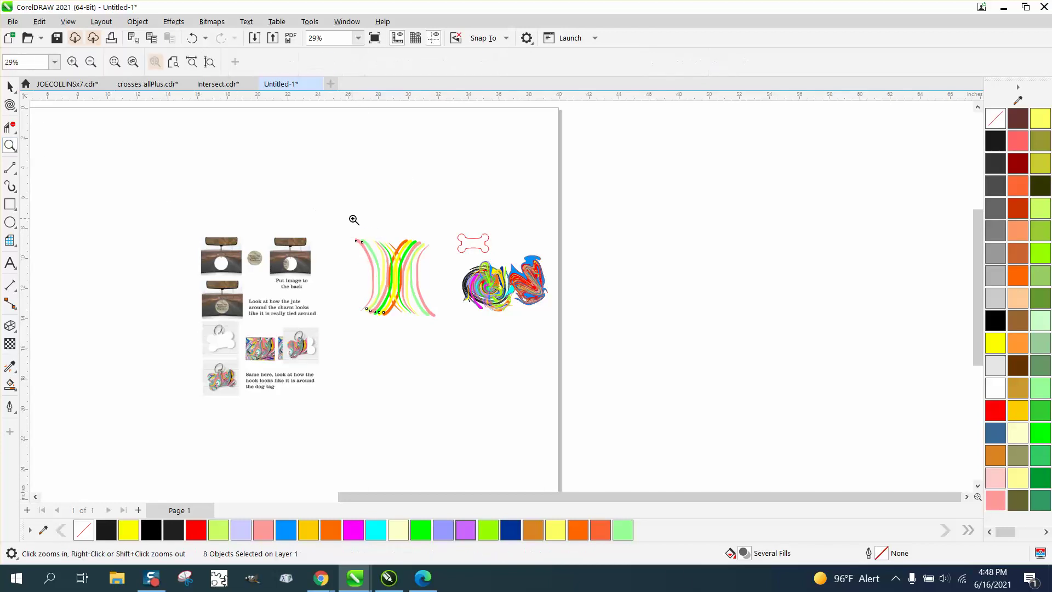
key("shift+F2")
left_click(9, 87)
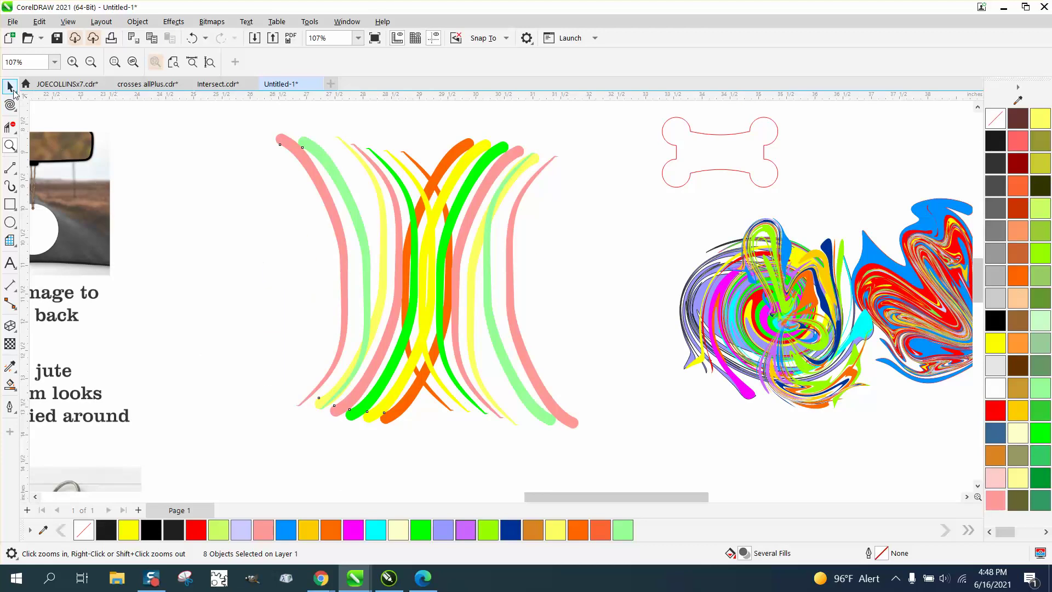
scroll(164, 163, "down", 1)
left_click_drag(214, 133, 573, 442)
key("ctrl+g")
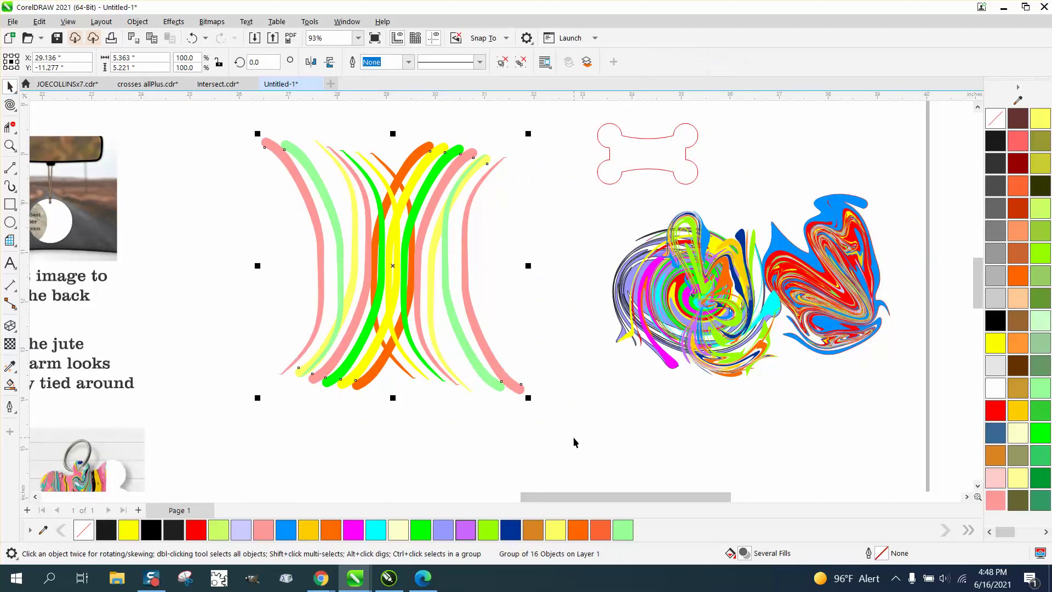
- Distort the grouped strokes into wavy bends with several passes of the Attract tool at a 2.0" nib size
left_click(17, 110)
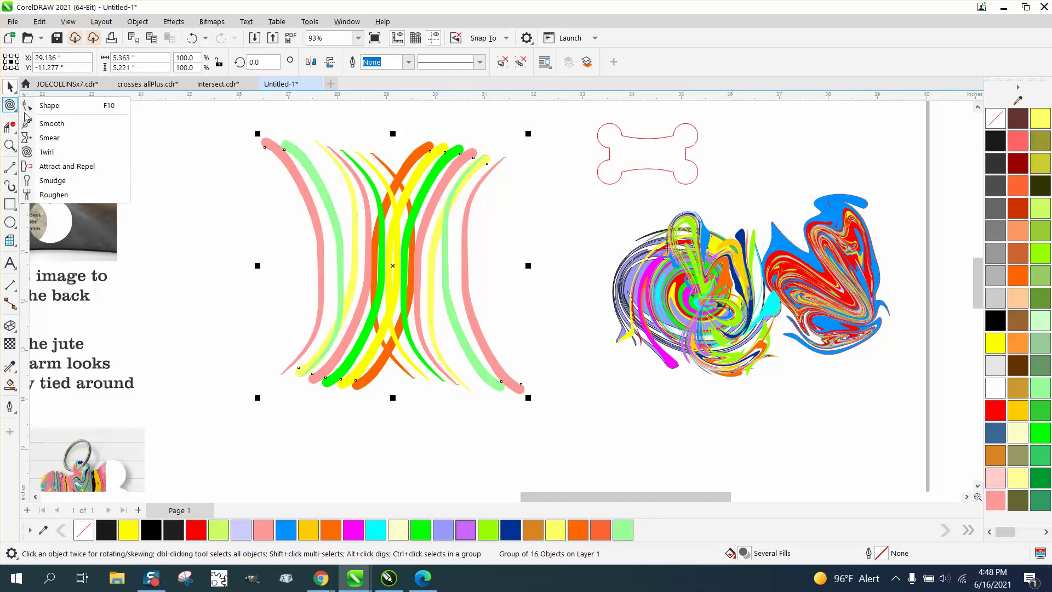
left_click(49, 166)
left_click_drag(405, 257, 241, 262)
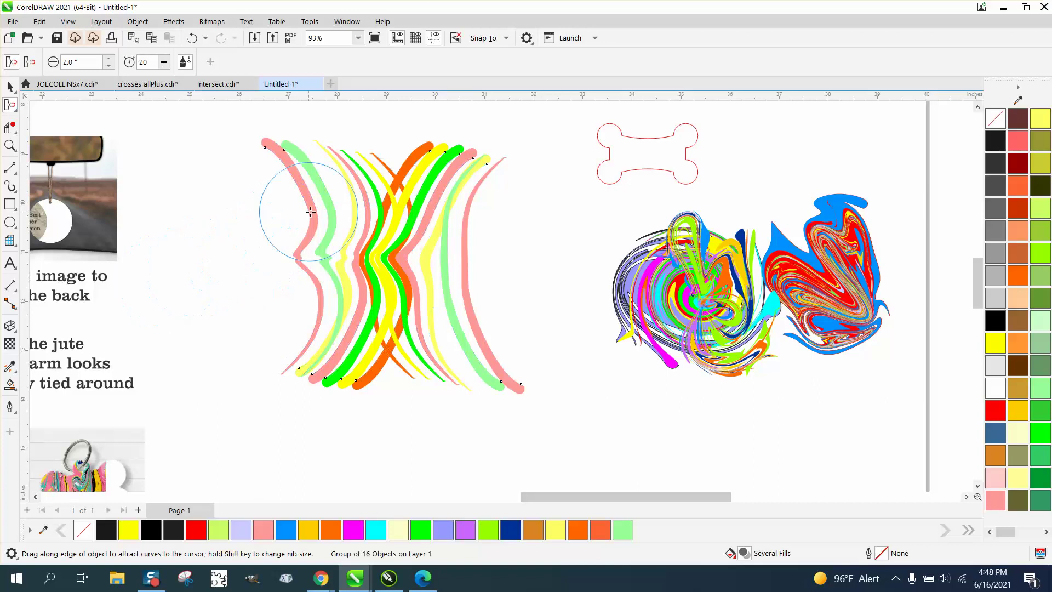
left_click_drag(310, 211, 512, 226)
left_click_drag(384, 333, 275, 332)
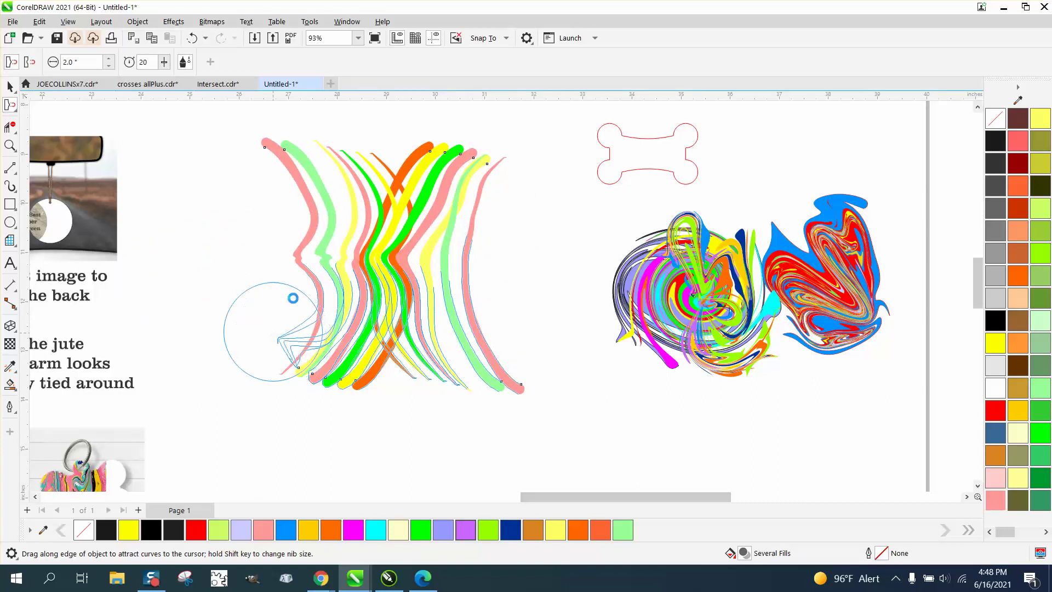
mouse_move(313, 230)
left_mouse_down()
mouse_move(370, 213)
mouse_move(496, 228)
left_mouse_up()
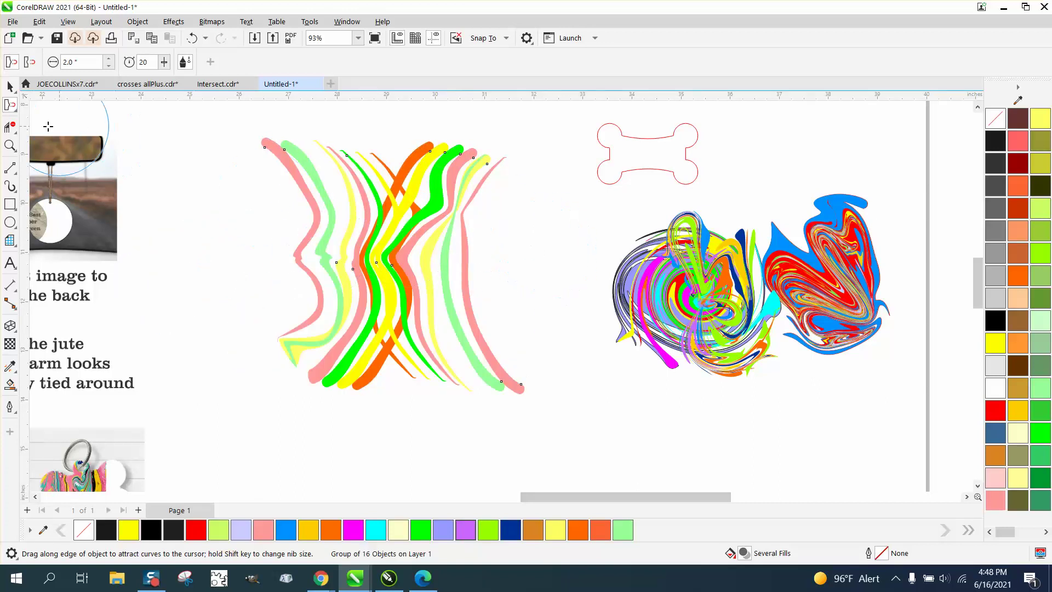
- Smear the grouped strokes back and forth with a 2.0" nib at pressure 85 to form marbled curves, including the upper-left and lower-right ends
left_click(11, 105)
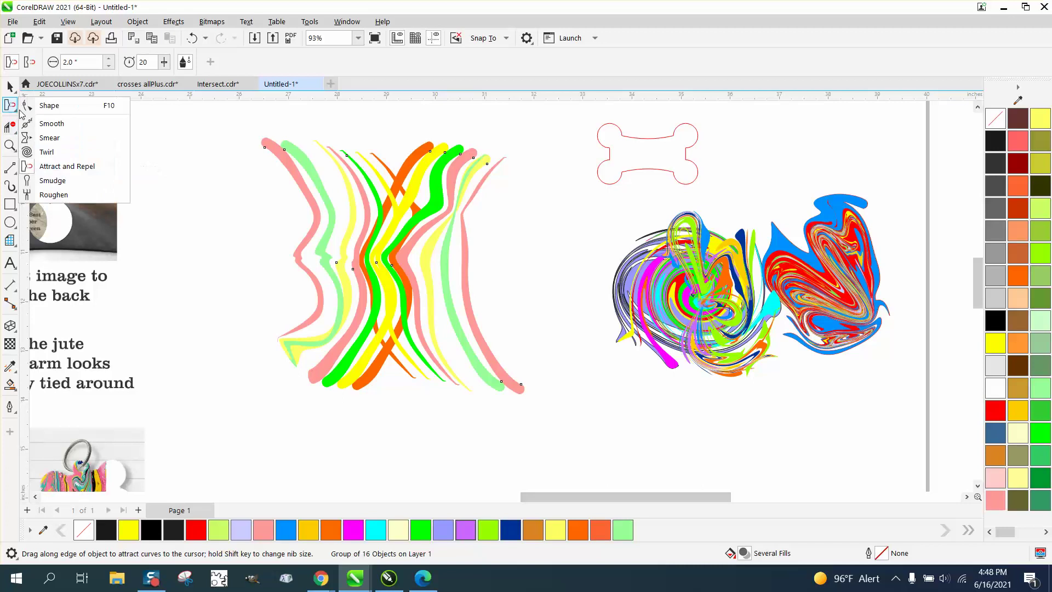
left_click(50, 139)
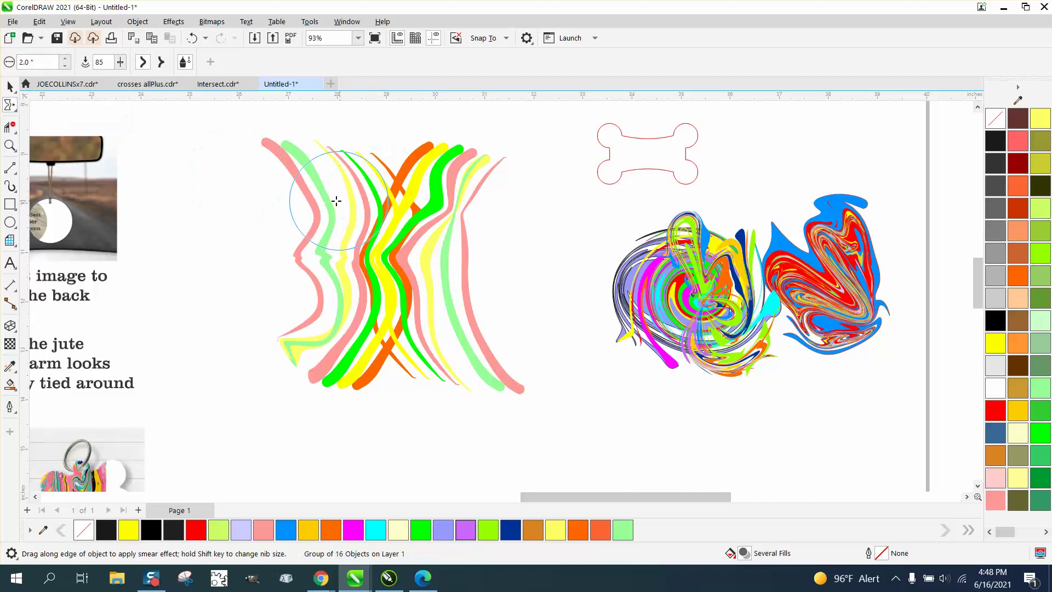
left_click_drag(282, 200, 460, 207)
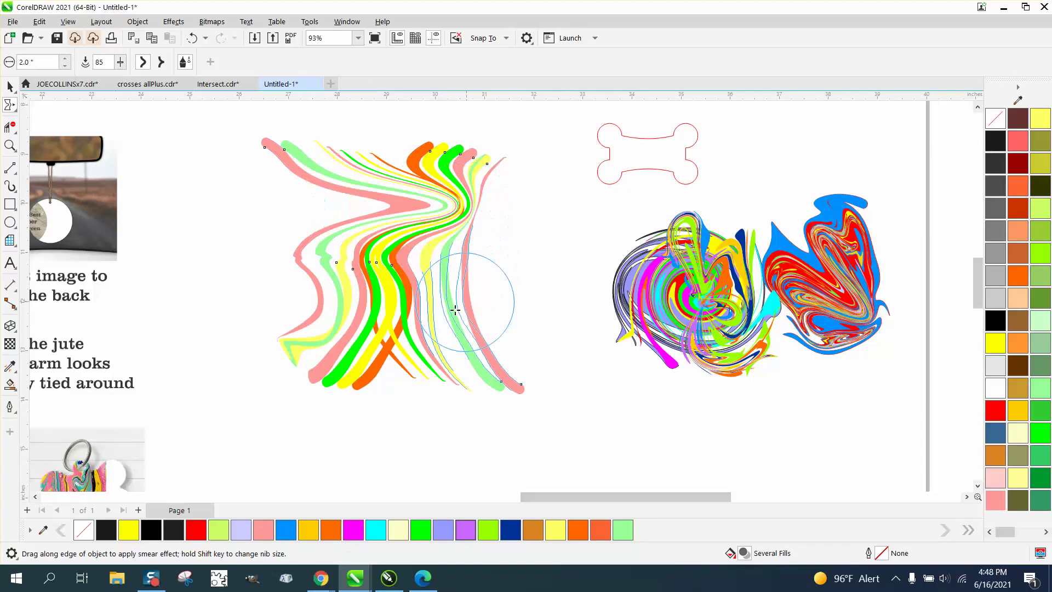
mouse_move(469, 294)
left_mouse_down()
mouse_move(294, 329)
mouse_move(282, 318)
left_mouse_up()
left_click_drag(311, 264, 436, 330)
left_click_drag(401, 179, 332, 286)
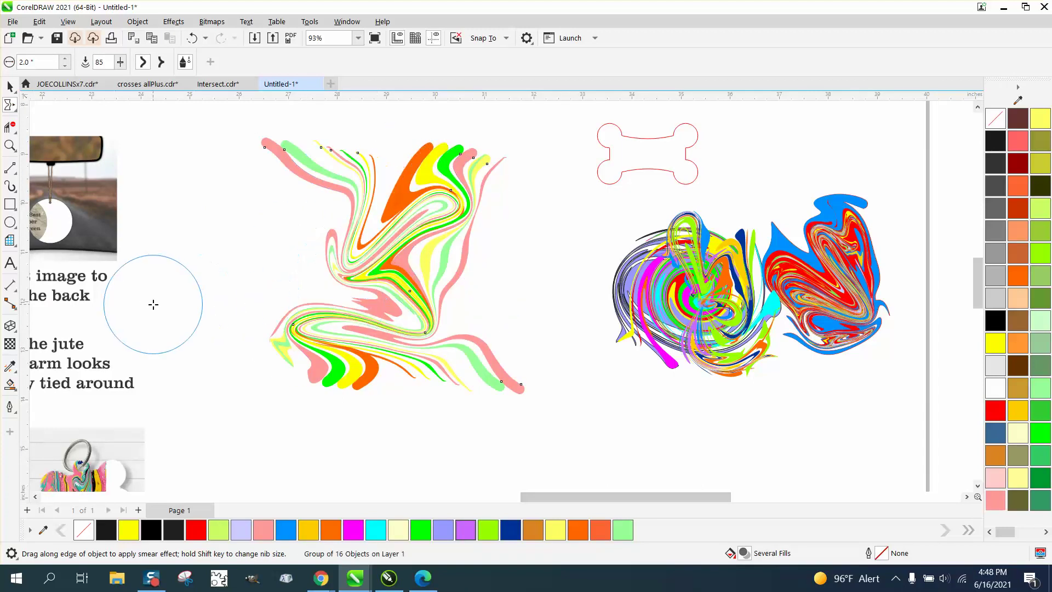
left_click_drag(293, 144, 291, 253)
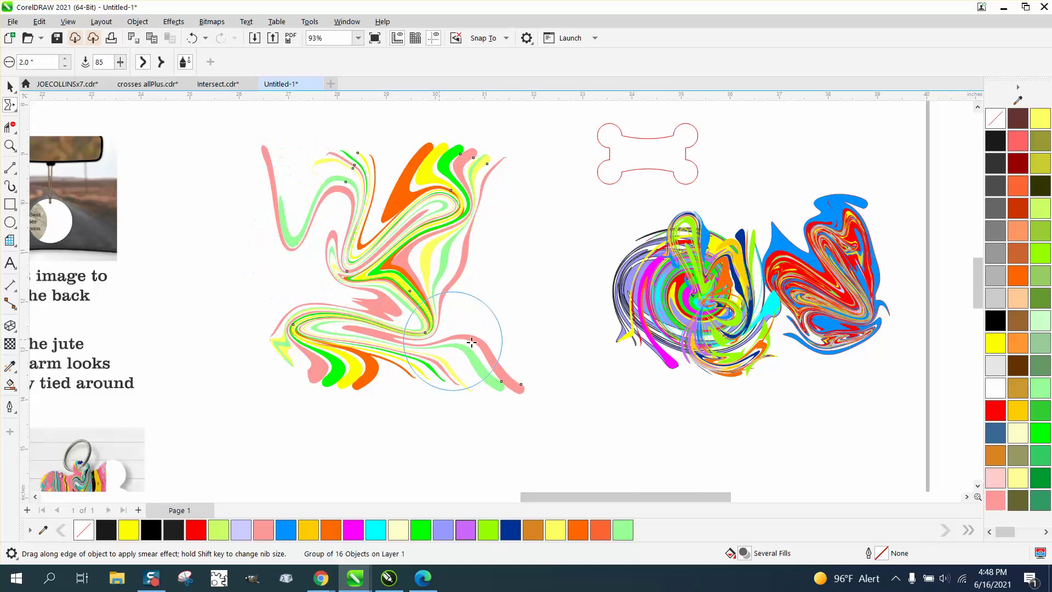
left_click_drag(484, 373, 501, 309)
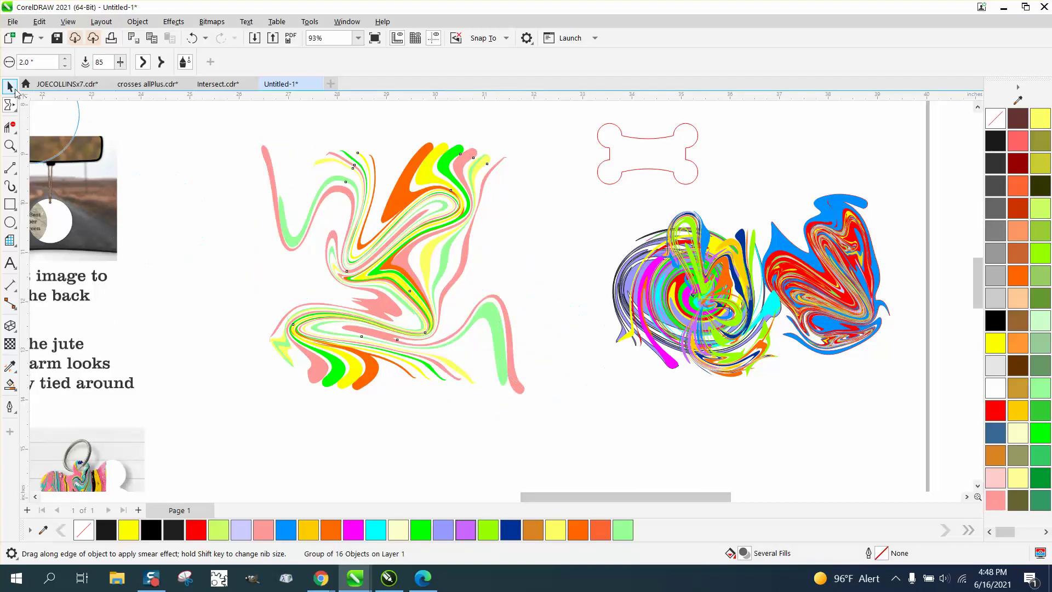
- Create a horizontally mirrored copy of the smeared group and place it below and to the right of the original
left_click(10, 87)
scroll(276, 209, "down", 1)
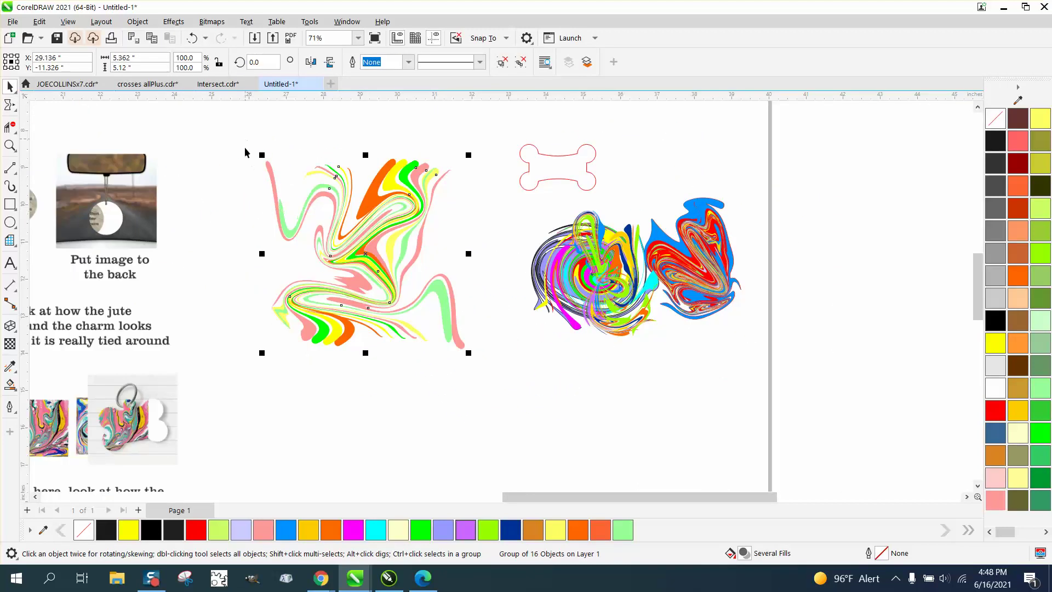
left_click_drag(245, 142, 501, 378)
left_click(312, 62)
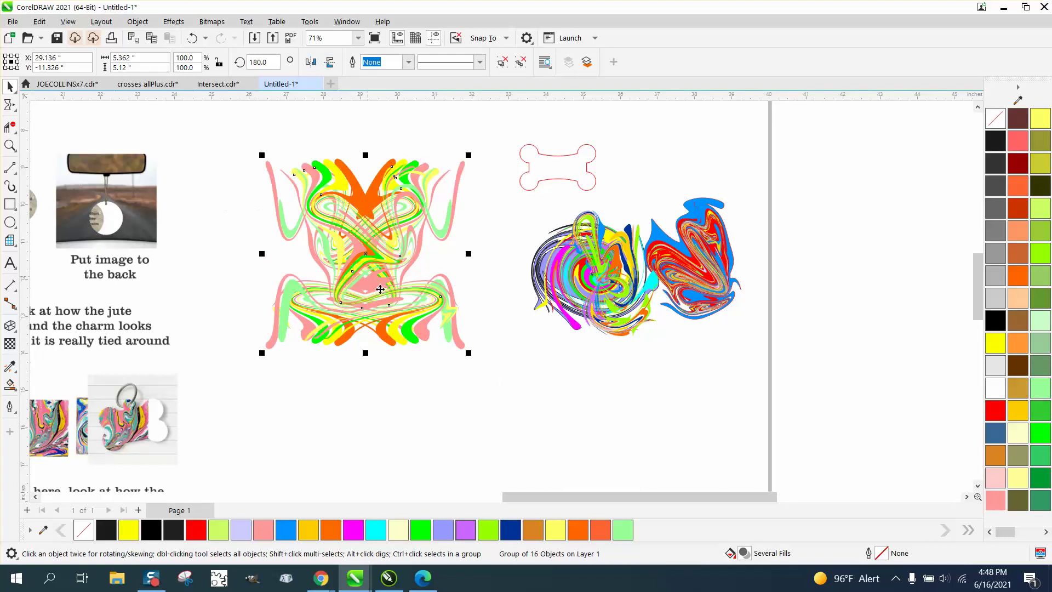
left_click_drag(367, 255, 511, 443)
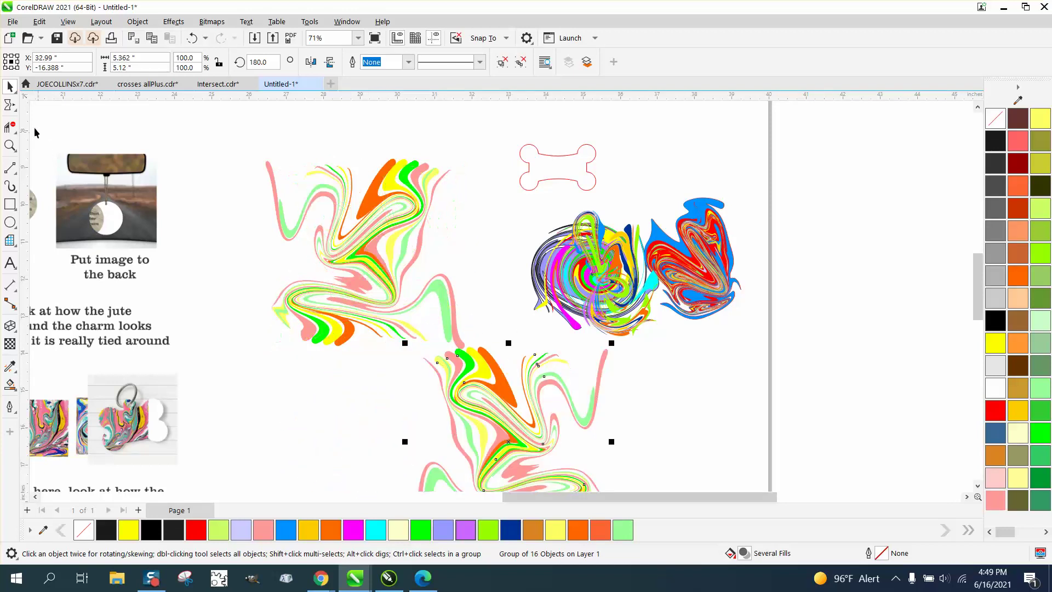
- Twirl the centre of the mirrored copy with a 4.0" nib
left_click(16, 110)
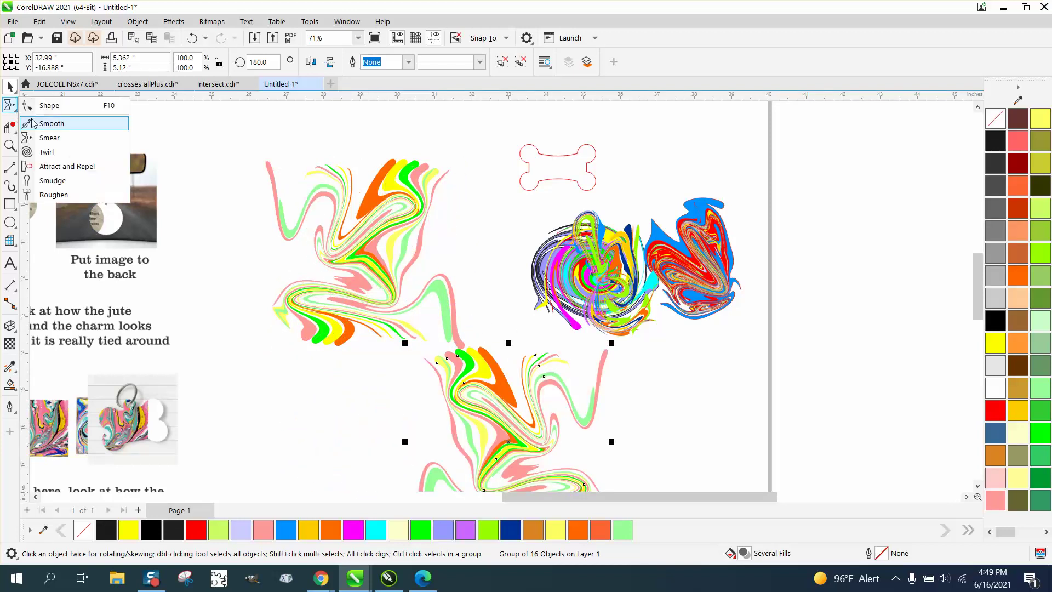
left_click(48, 153)
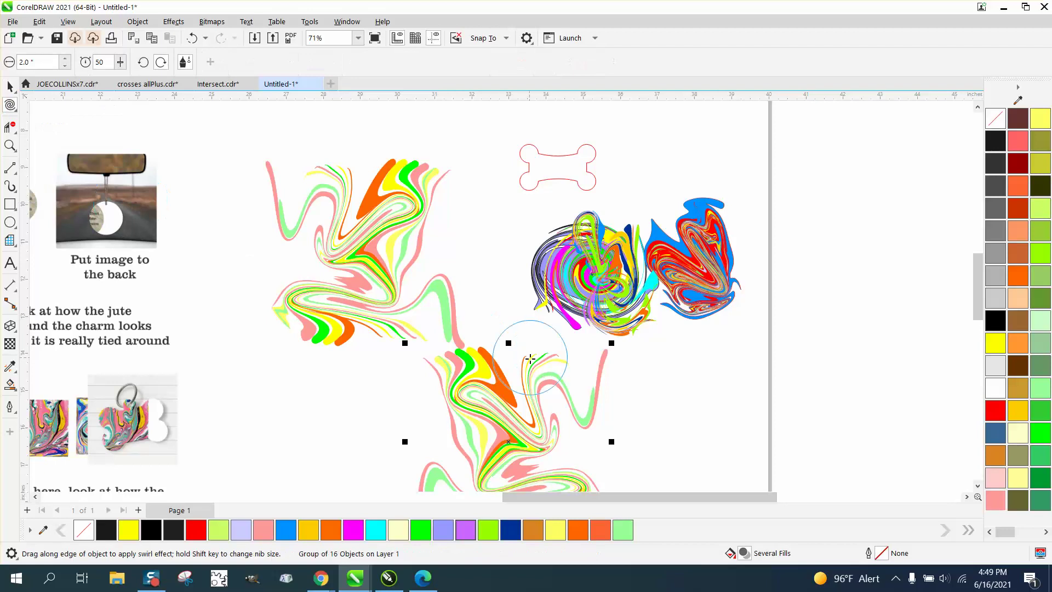
scroll(438, 350, "down", 1)
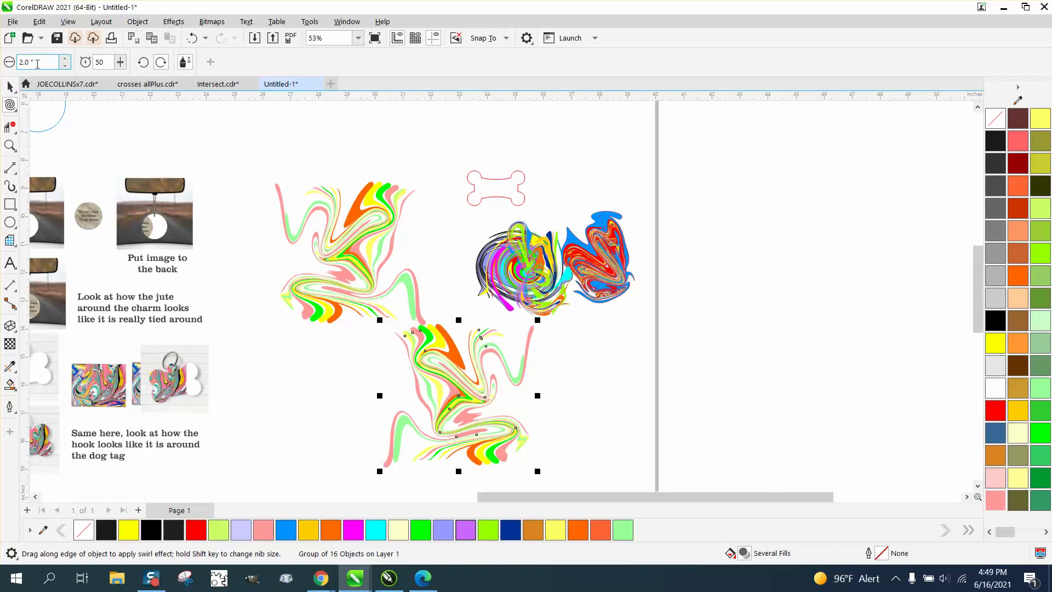
left_click_drag(36, 62, 1, 65)
type("4")
key("Return")
mouse_move(461, 385)
left_mouse_down()
mouse_move(446, 419)
mouse_move(326, 401)
left_mouse_up()
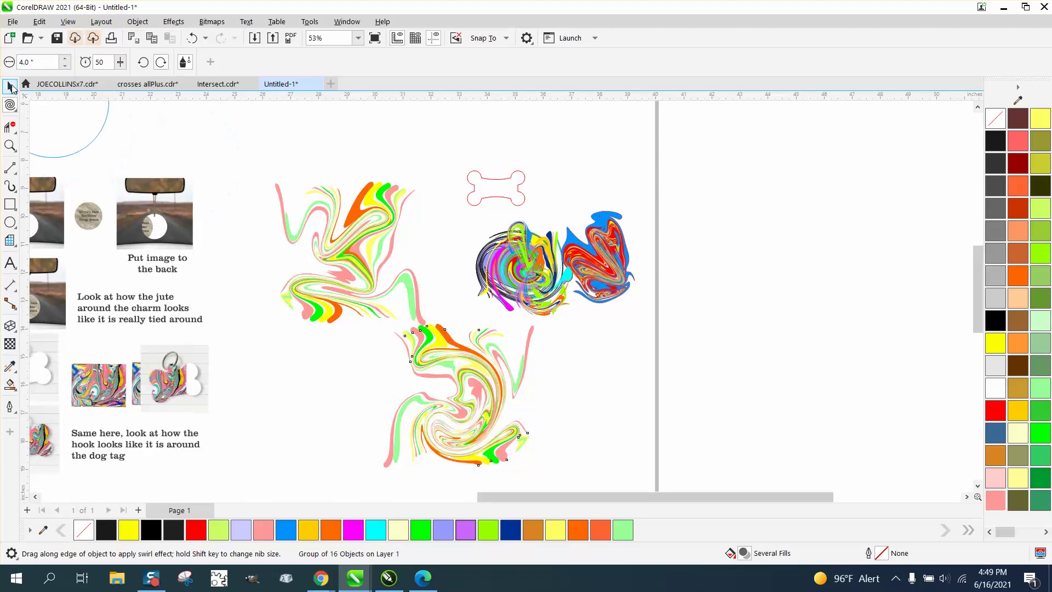
- Move the twirled copy onto the original smeared group so the two patterns overlap
left_click(10, 86)
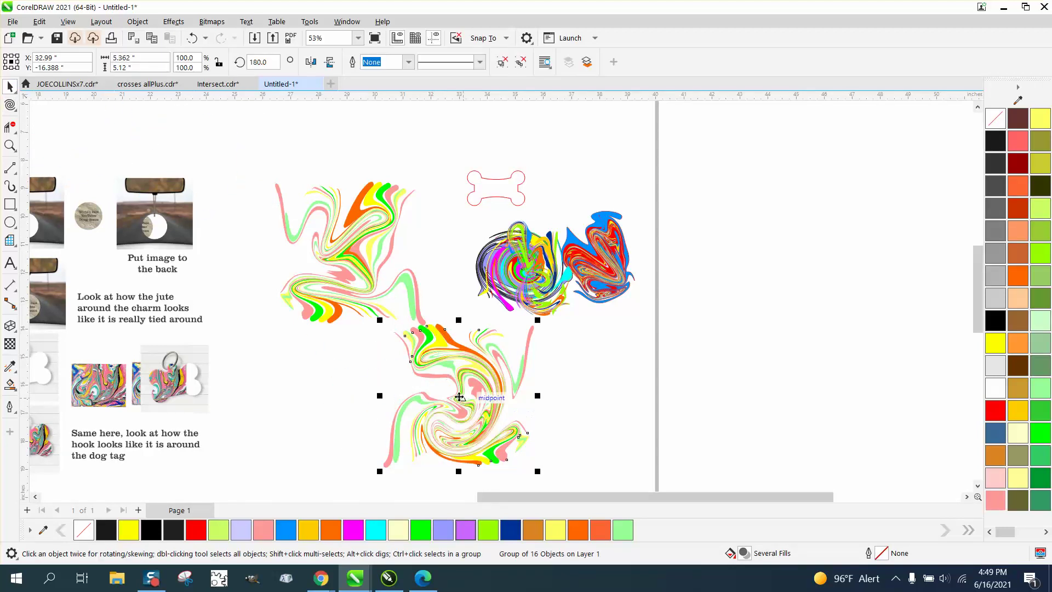
left_click_drag(458, 398, 342, 257)
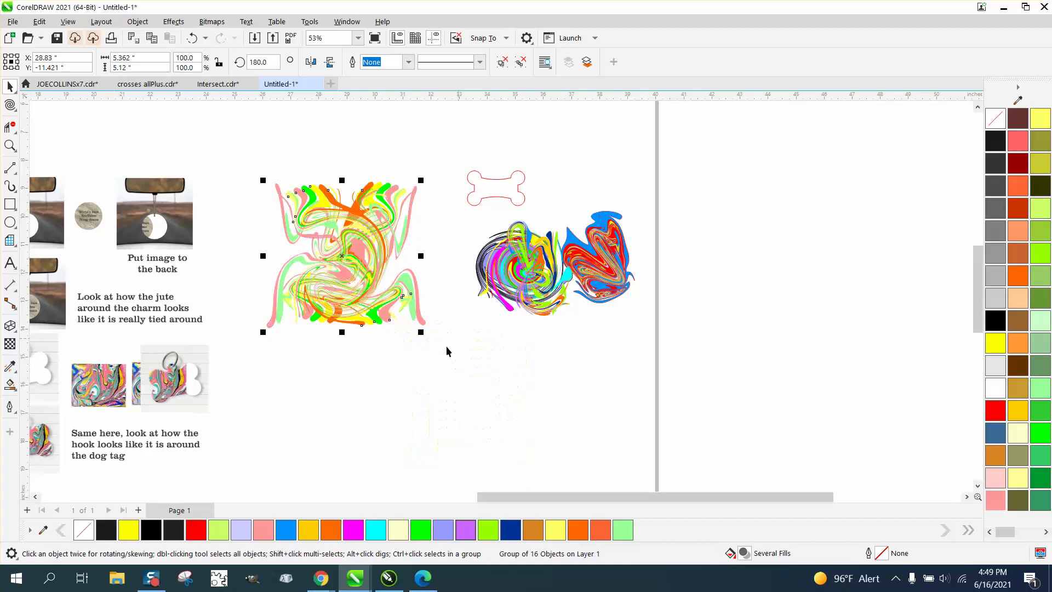
left_click(10, 145)
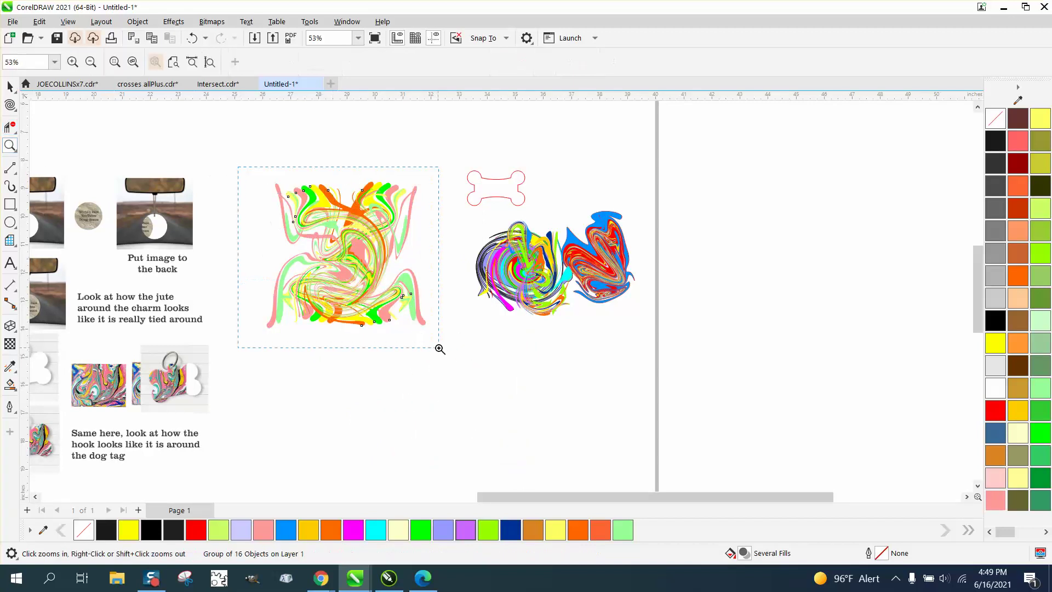
left_click_drag(440, 349, 441, 348)
scroll(387, 324, "down", 1)
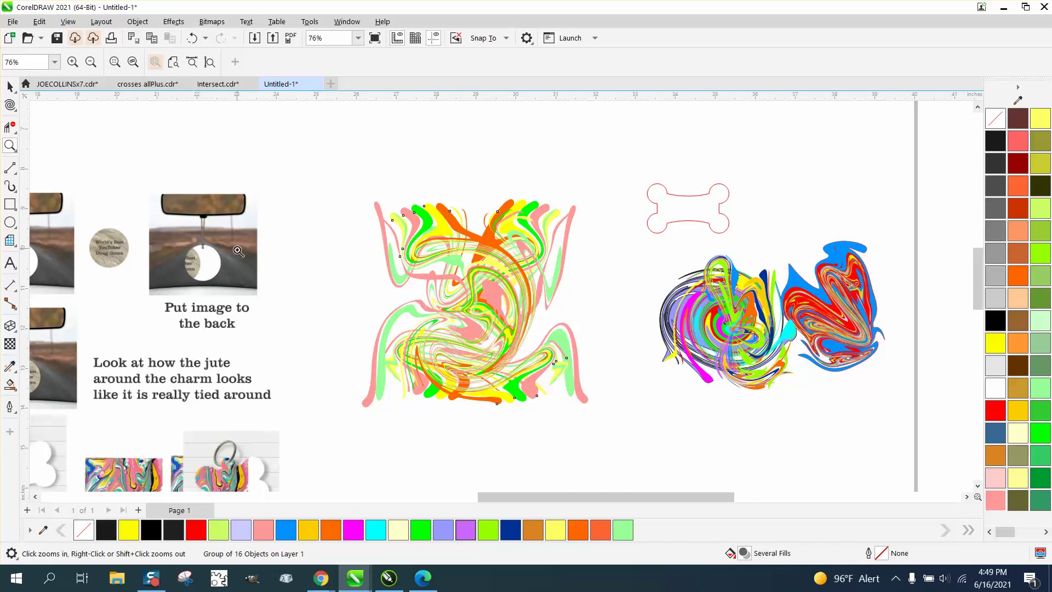
- Draw a circle about 1.36" across above and left of the swirl pattern, fill it with light purple (#CC66FF) and remove its outline
left_click(10, 222)
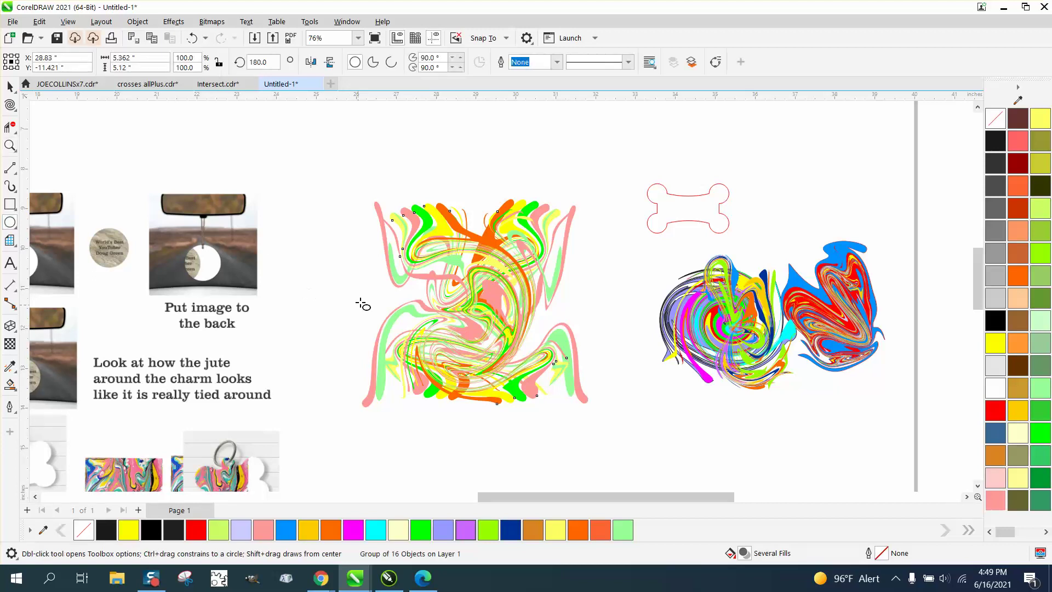
mouse_move(349, 146)
left_mouse_down()
mouse_move(325, 183)
mouse_move(336, 215)
left_mouse_up()
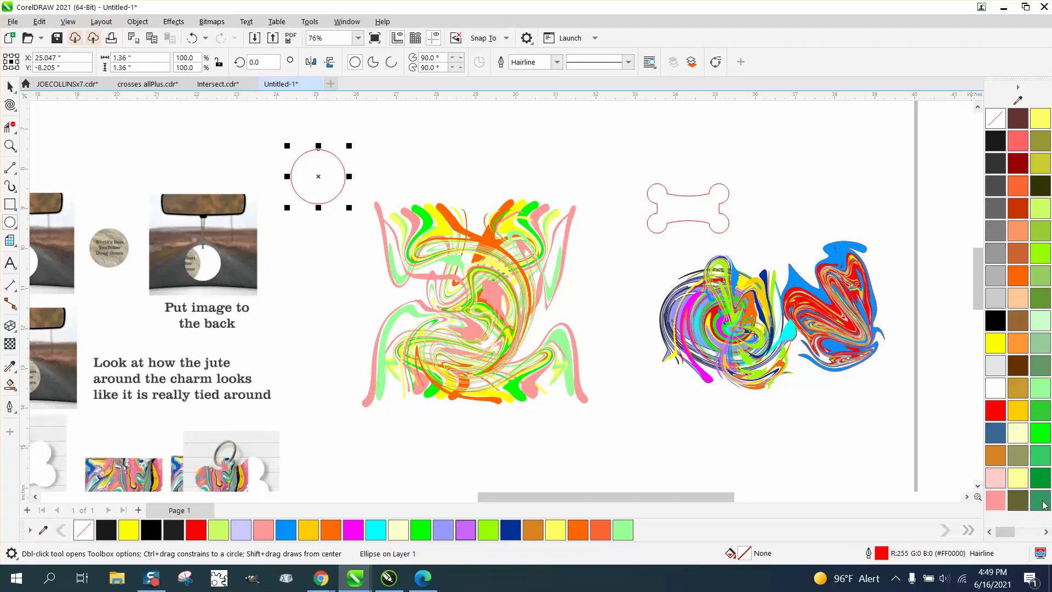
key("F3")
key("F3")
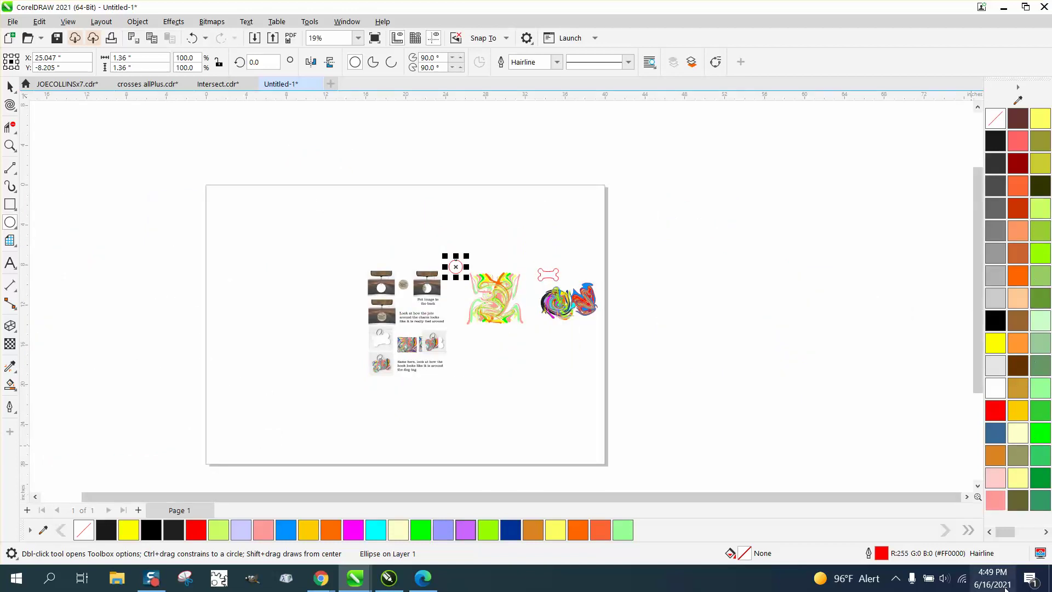
left_click(969, 531)
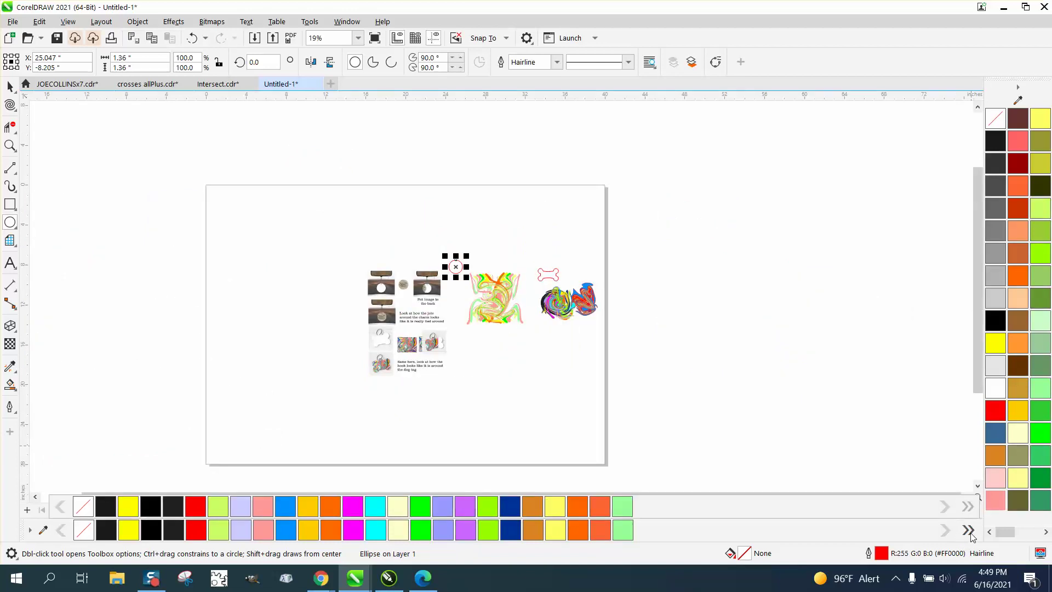
left_click(465, 507)
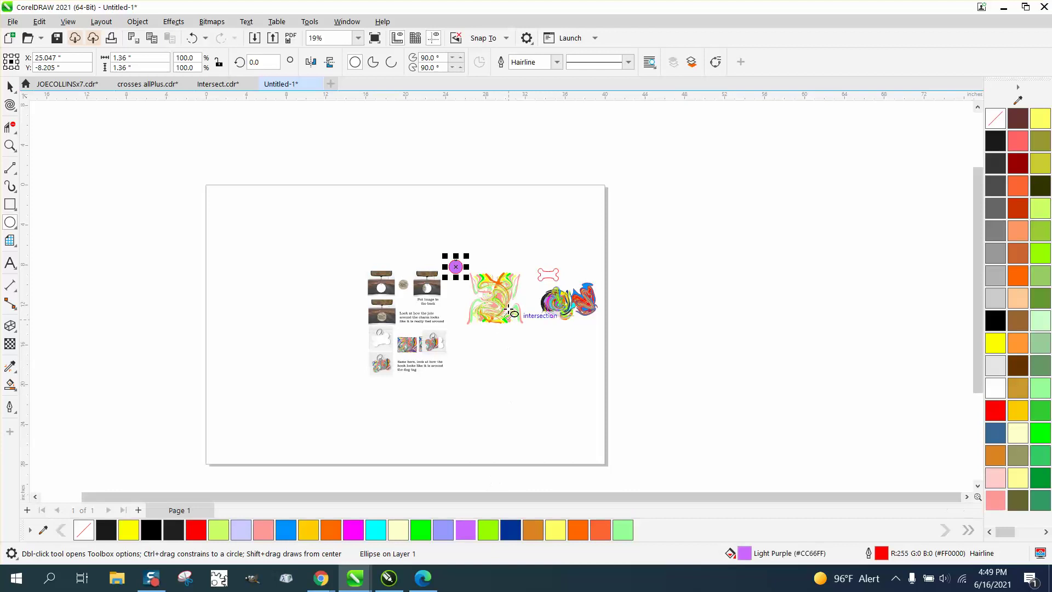
left_click(10, 145)
left_click_drag(447, 250, 535, 307)
key("space")
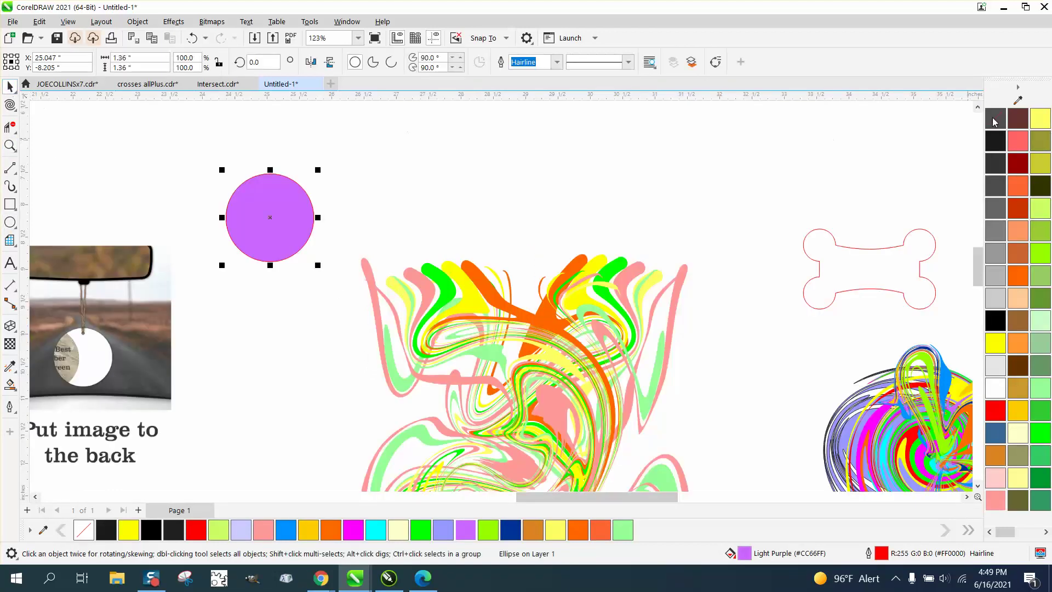
right_click(998, 120)
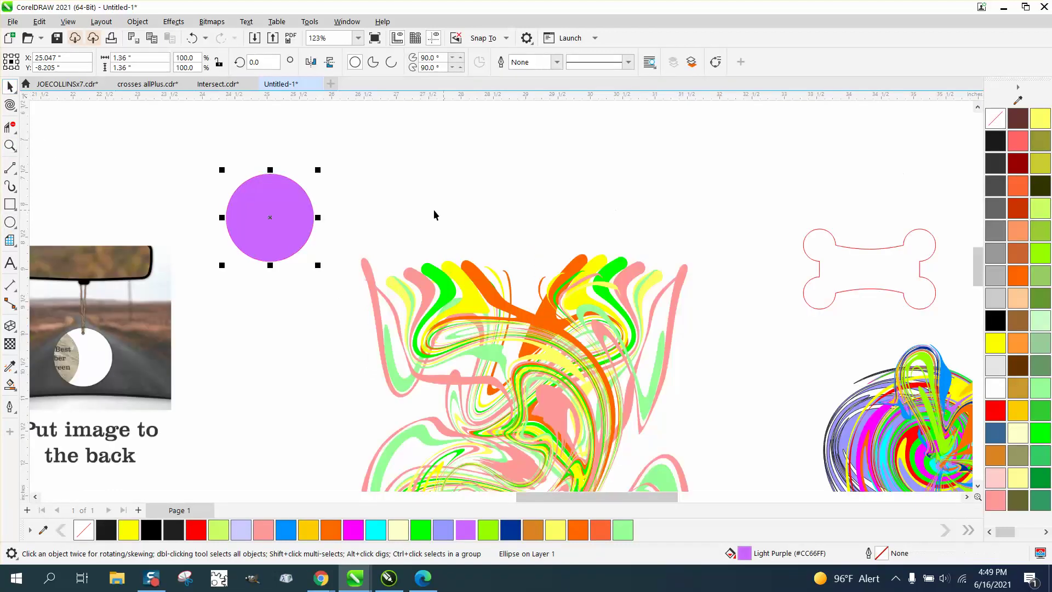
- Twirl the purple circle into a long curved streak with a 4.0" nib and move it over the middle of the swirl pattern
left_click(15, 113)
left_click(49, 151)
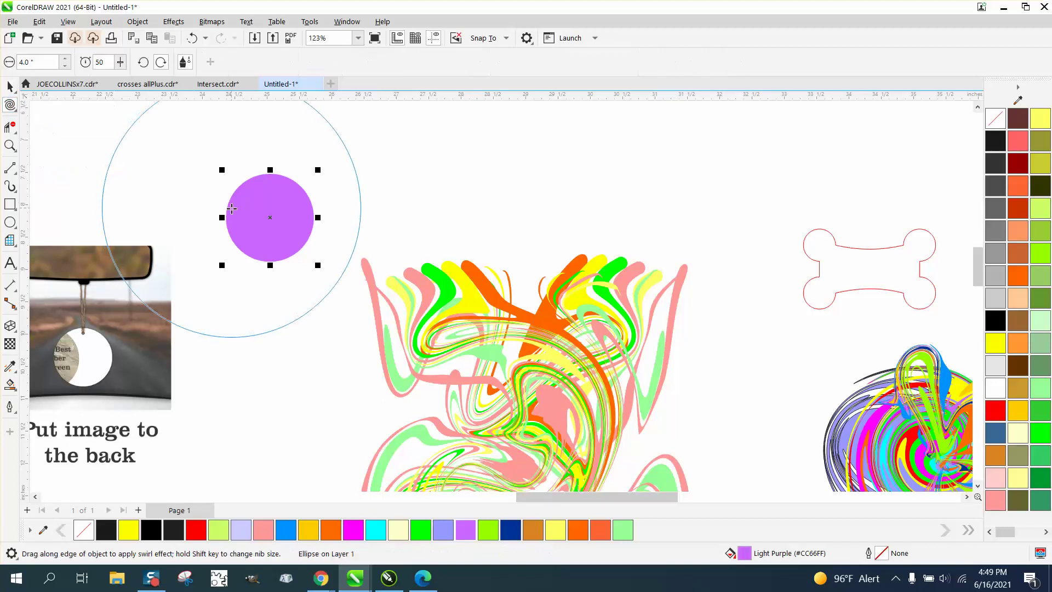
mouse_move(273, 212)
left_mouse_down()
mouse_move(322, 242)
mouse_move(322, 232)
mouse_move(414, 231)
mouse_move(603, 244)
left_mouse_up()
left_click(10, 87)
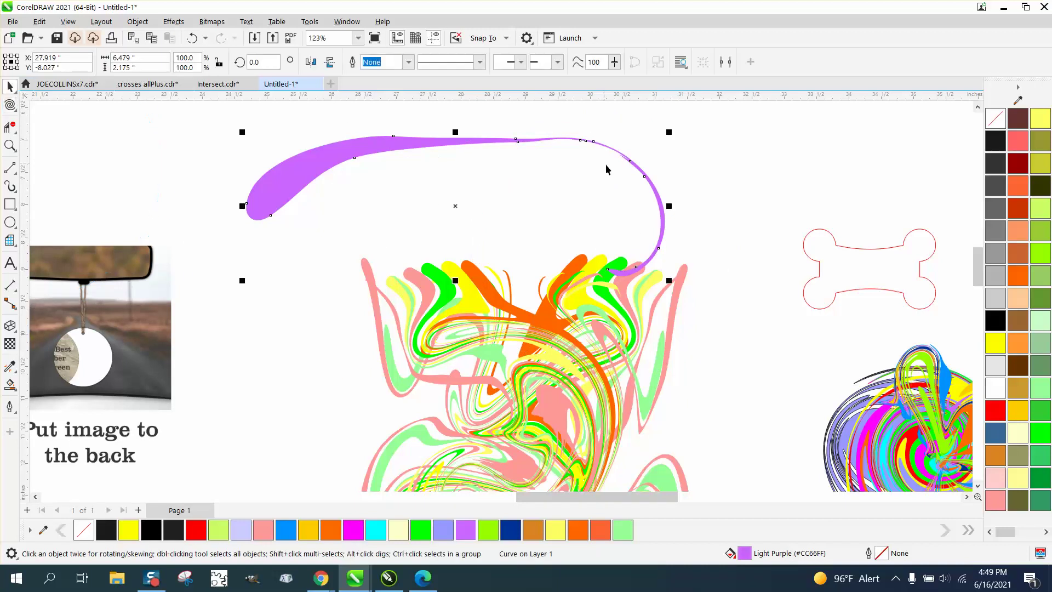
scroll(606, 168, "down", 2)
left_click_drag(504, 192, 557, 355)
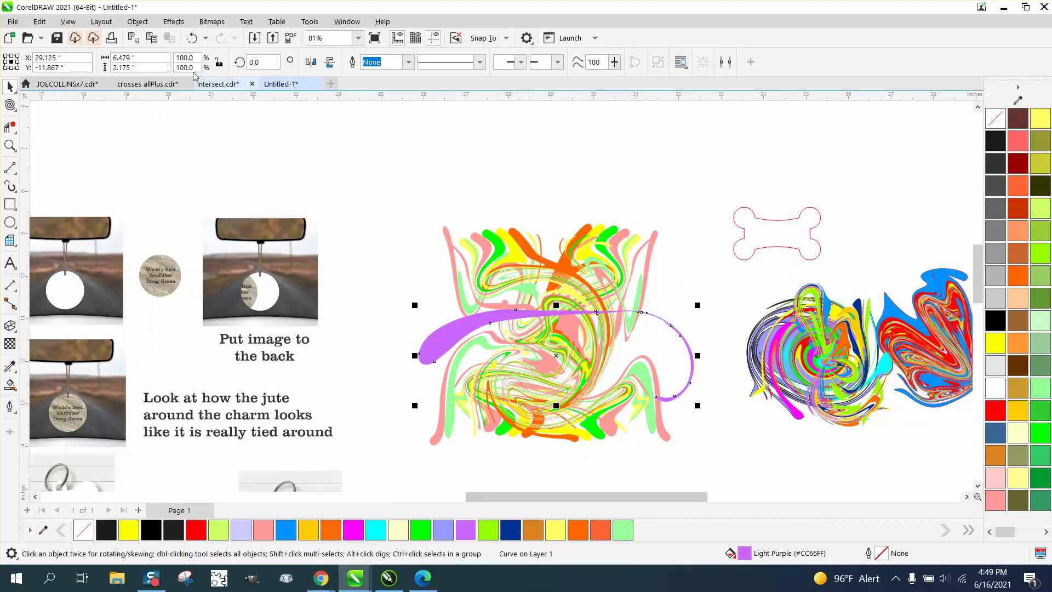
- Send the light purple streak to the back of the page, behind the swirl pattern
left_click(137, 21)
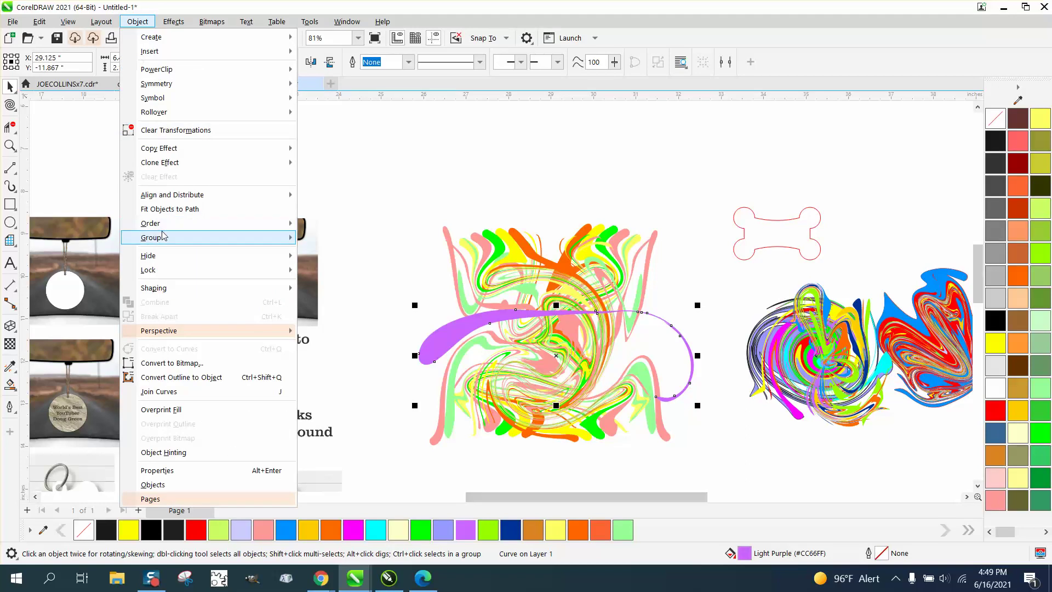
mouse_move(171, 225)
left_click(339, 239)
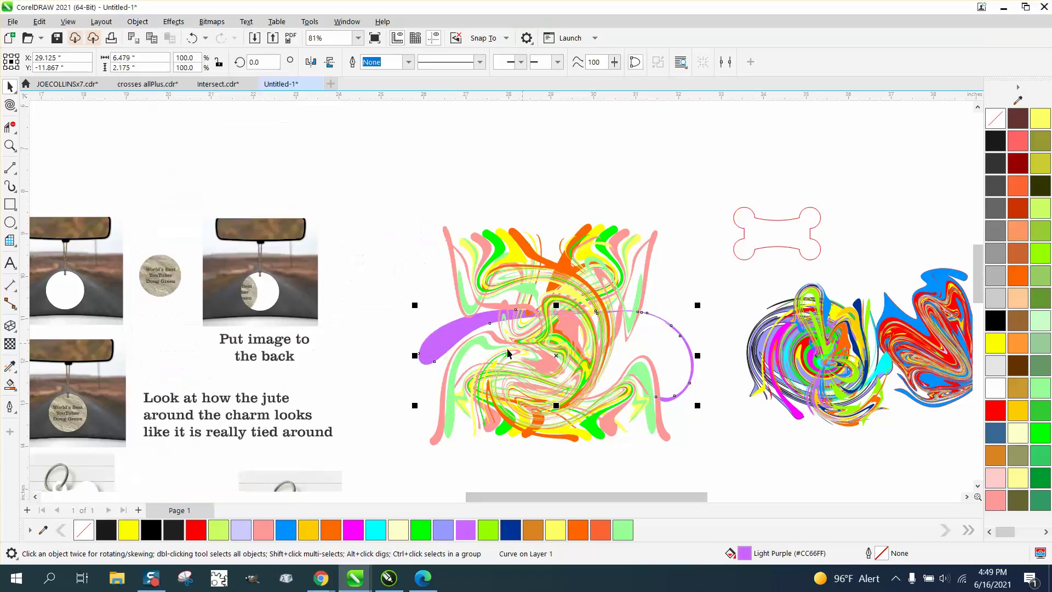
- Duplicate the purple streak in place and mirror the copy both vertically and horizontally
left_click(9, 88)
left_click(330, 62)
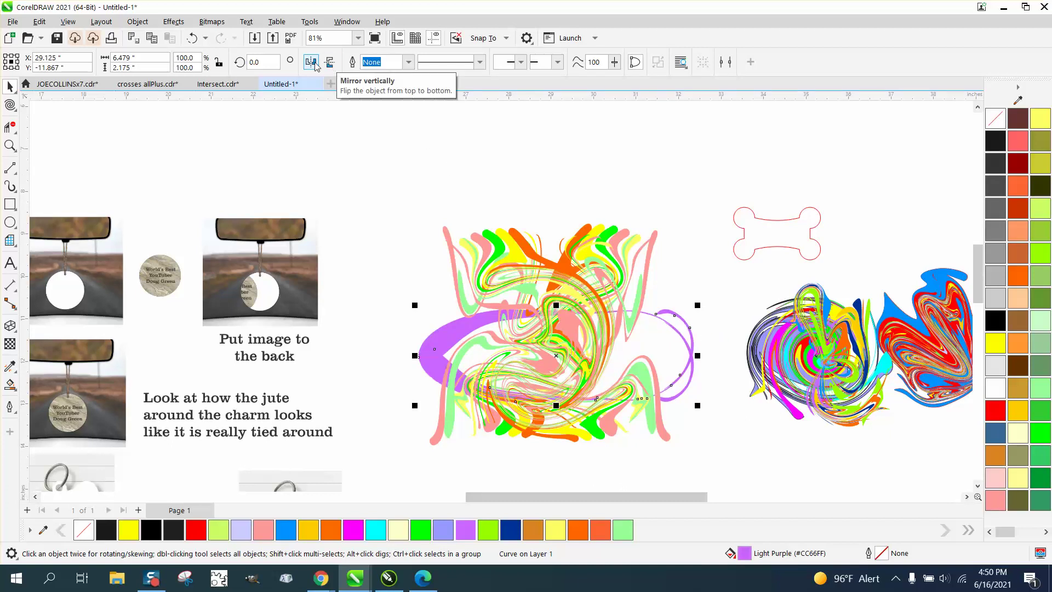
left_click(314, 64)
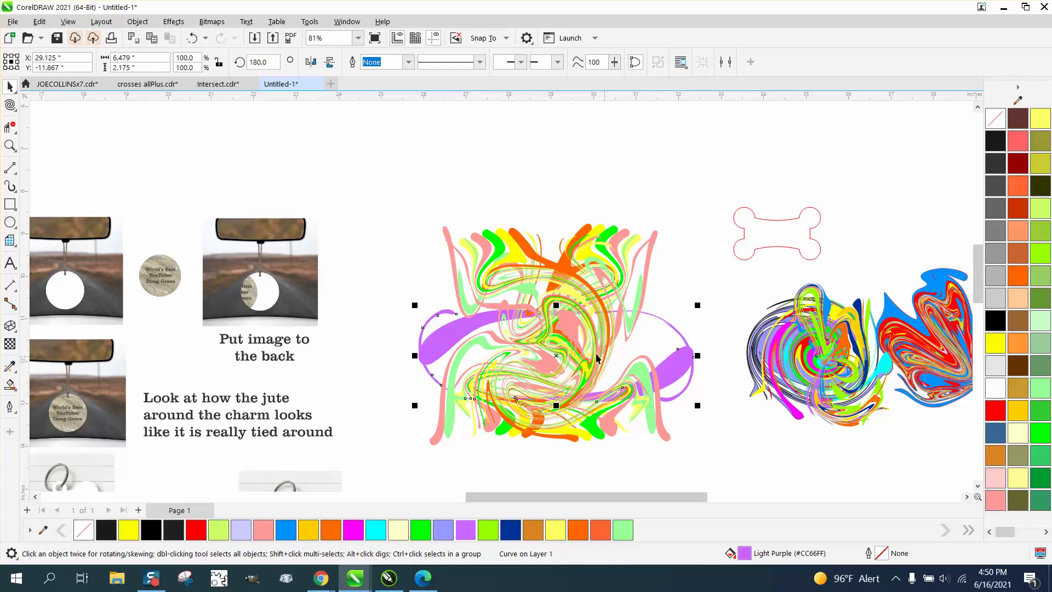
- Draw a rectangle about 7.84" by 5.92" around the whole swirl pattern
scroll(410, 304, "down", 2)
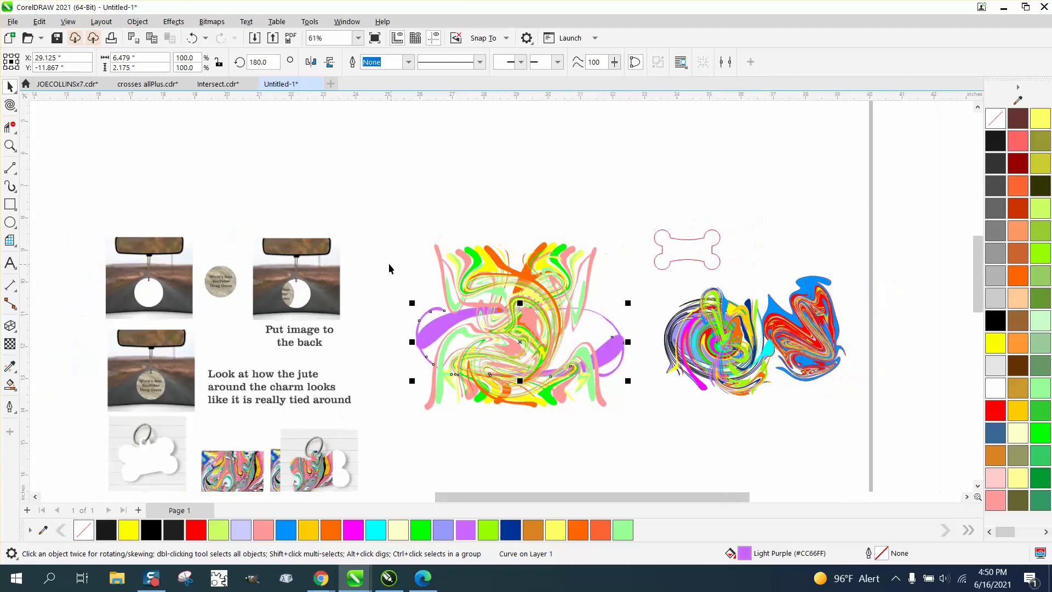
left_click(10, 204)
left_click_drag(387, 234, 640, 424)
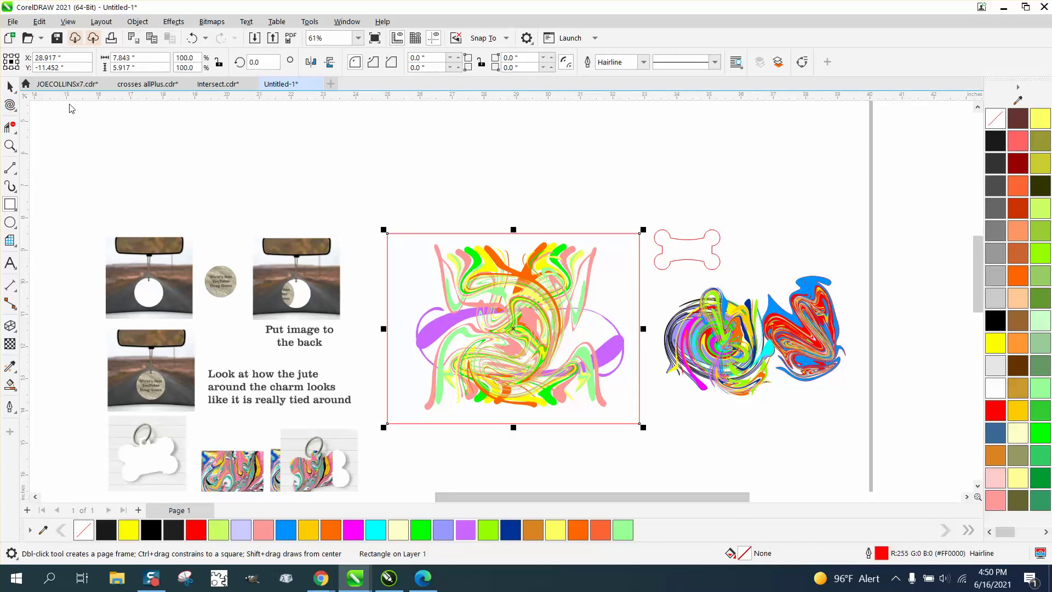
- Move the swirl groups up the page, shift the rectangle clear of them, and lay both purple streaks over the moved groups
left_click(10, 86)
left_click_drag(510, 327, 502, 166)
left_click_drag(554, 308, 545, 159)
left_click_drag(627, 269, 604, 165)
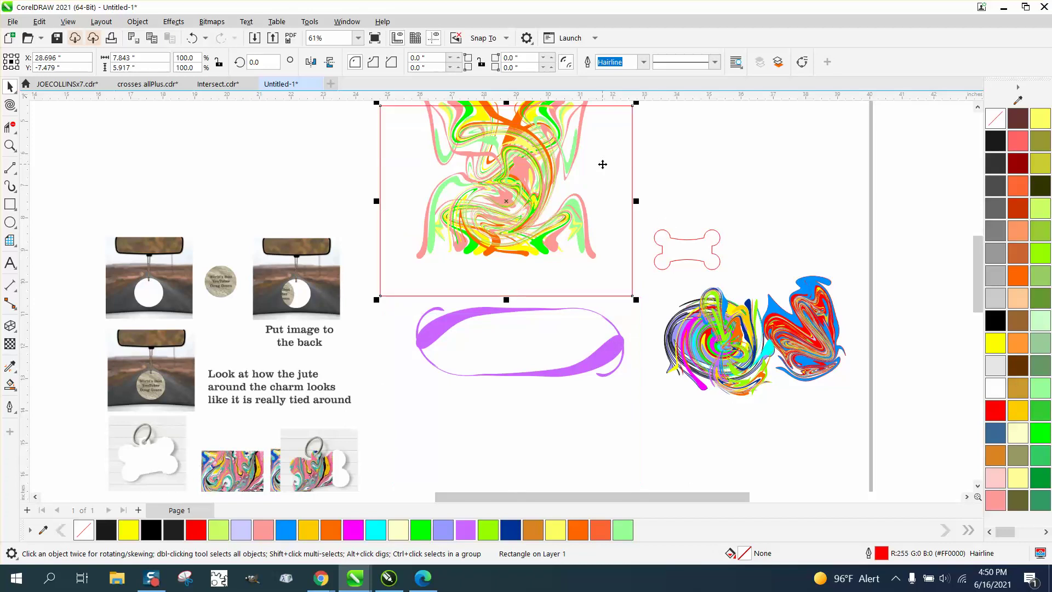
left_click_drag(601, 106, 802, 483)
left_click_drag(617, 343, 579, 187)
left_click_drag(603, 317, 568, 179)
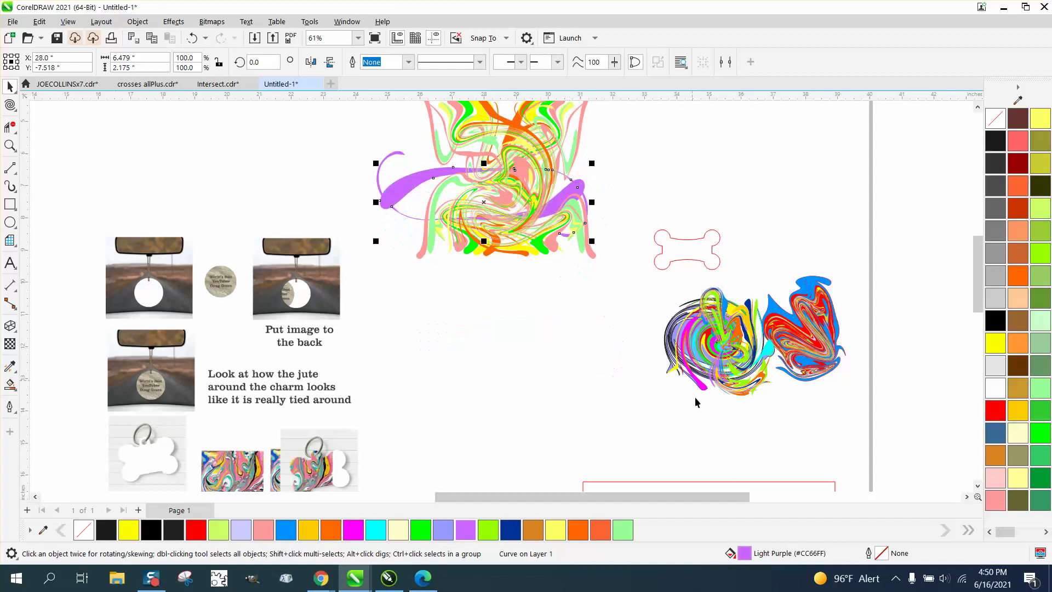
- Place the rectangle below the pattern, fill it with green (#339966), and move all four pattern objects onto it
left_click_drag(745, 485, 574, 311)
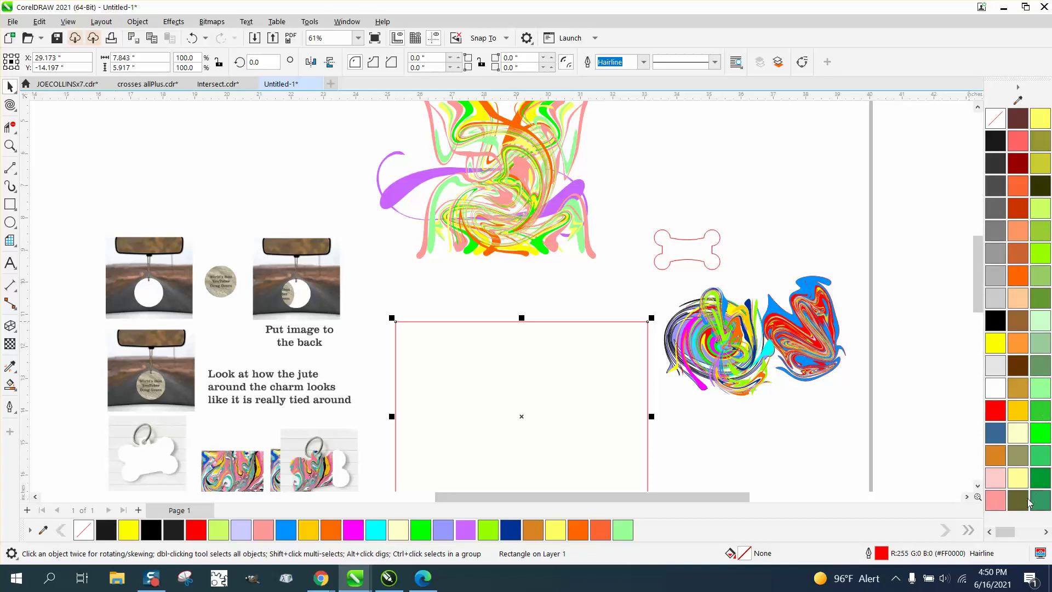
left_click(1044, 504)
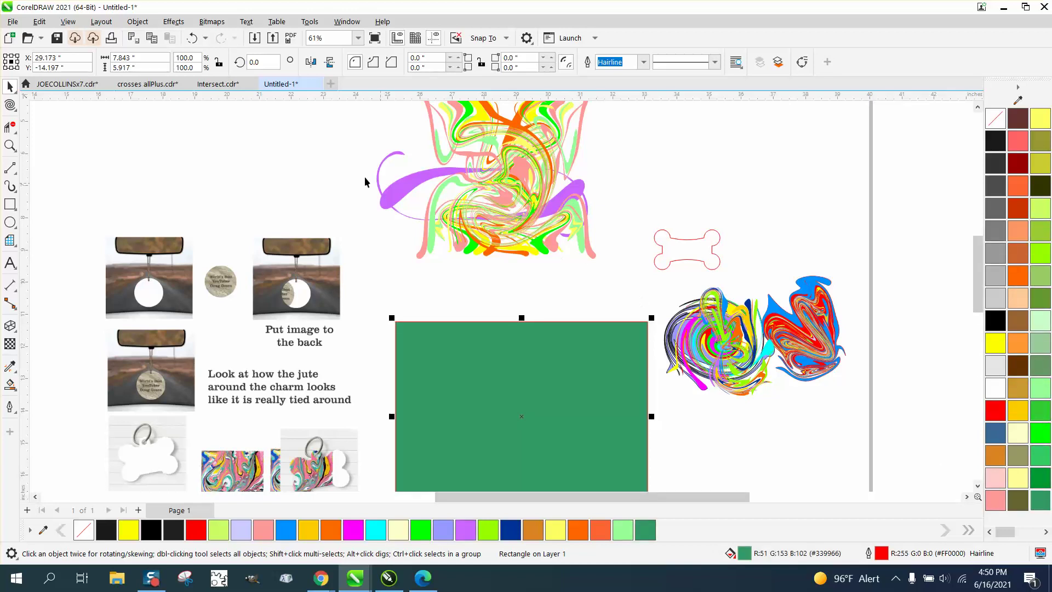
scroll(403, 140, "down", 2)
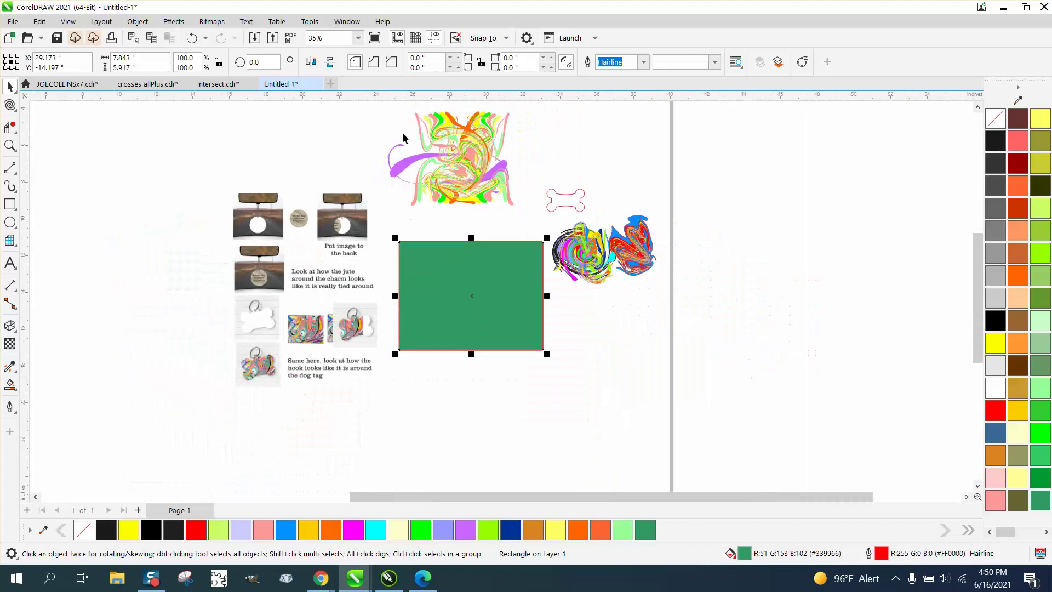
left_click_drag(450, 160, 471, 296)
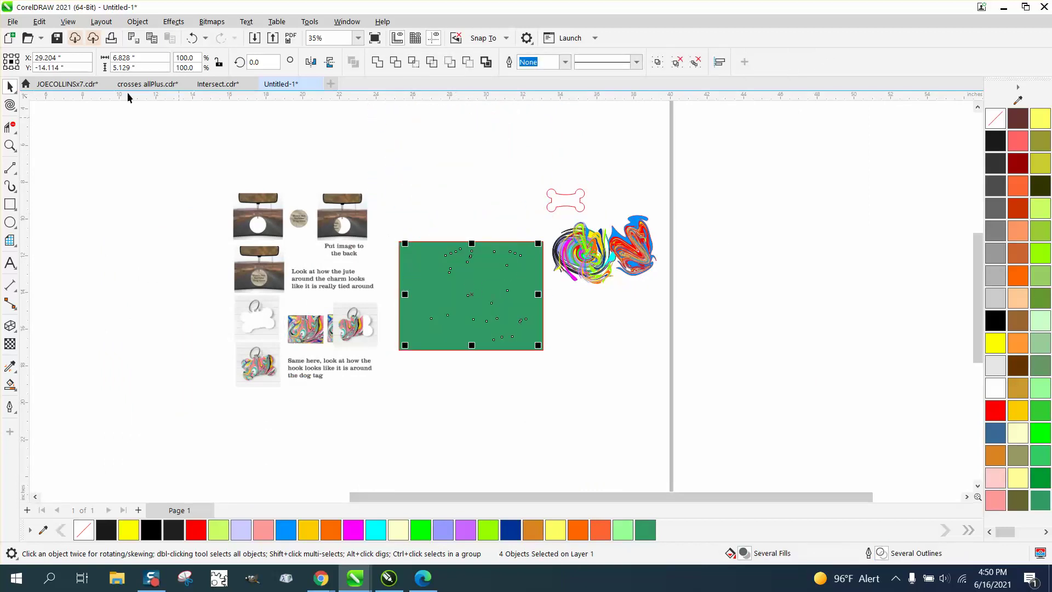
left_click(138, 22)
mouse_move(194, 228)
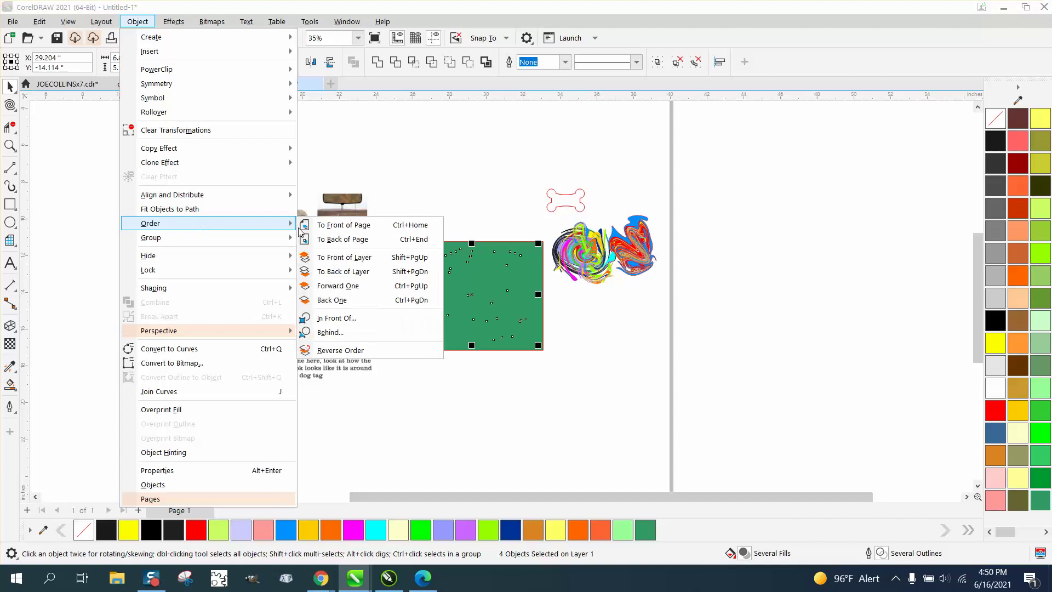
left_click(325, 242)
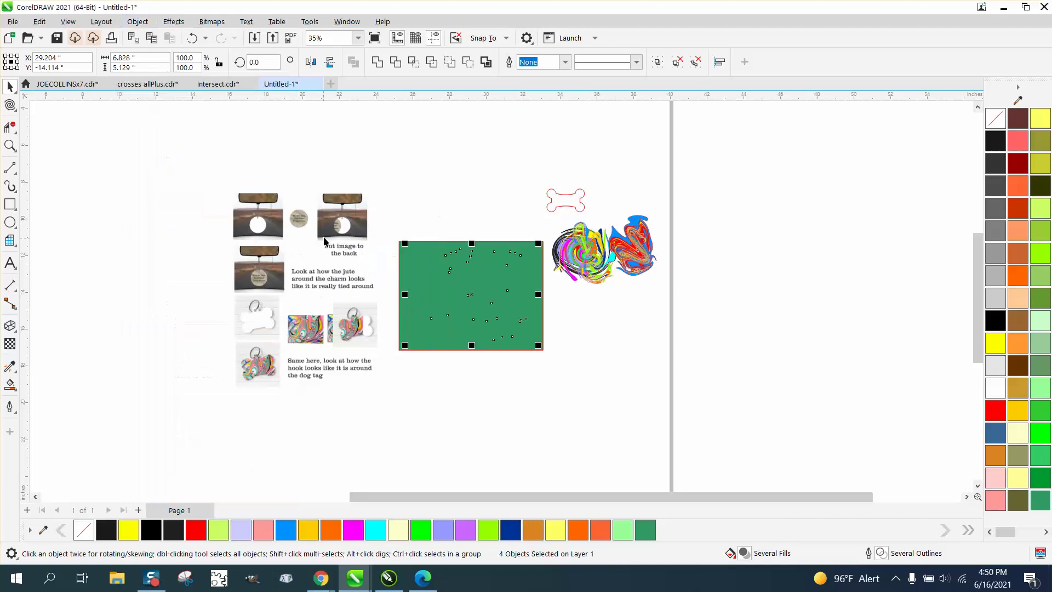
- Bring the four selected pattern objects to the front of the page, over the green rectangle
left_click(137, 21)
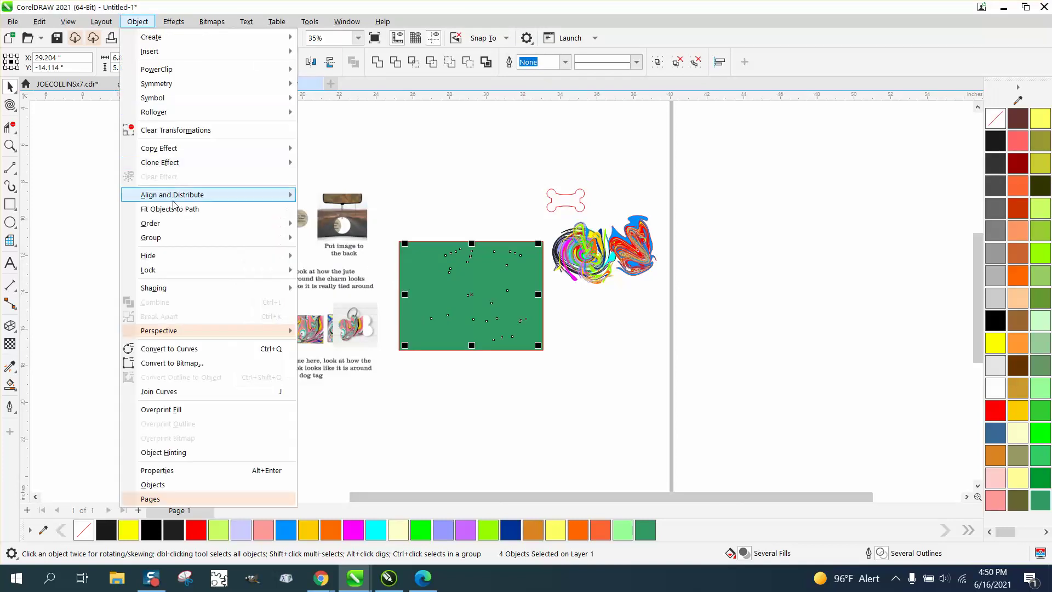
mouse_move(169, 223)
left_click(340, 226)
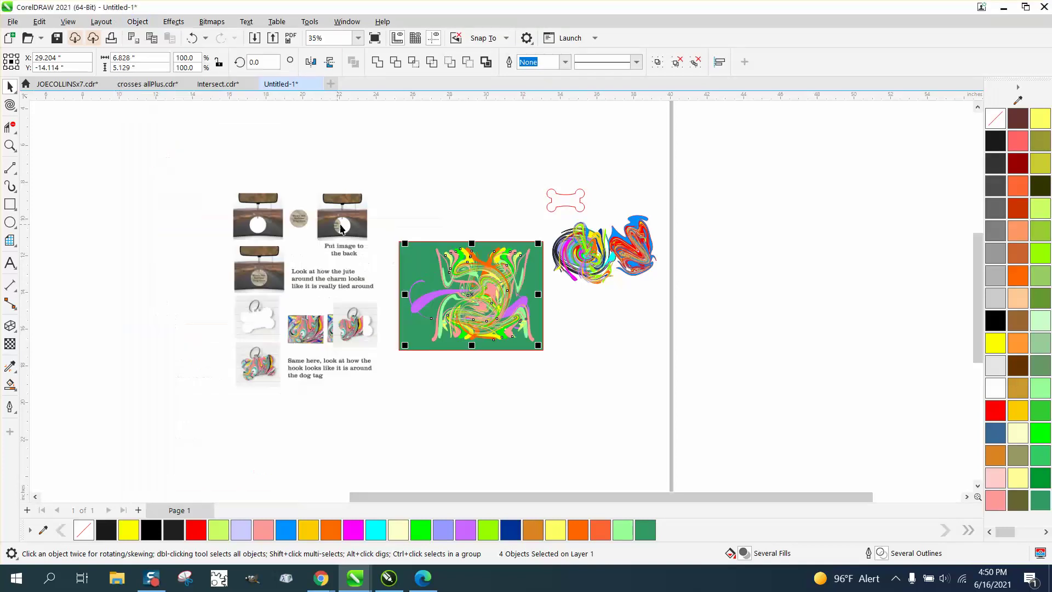
- Move the dog bone outline onto the middle of the swirl pattern and bring it to the front of the page
key("z")
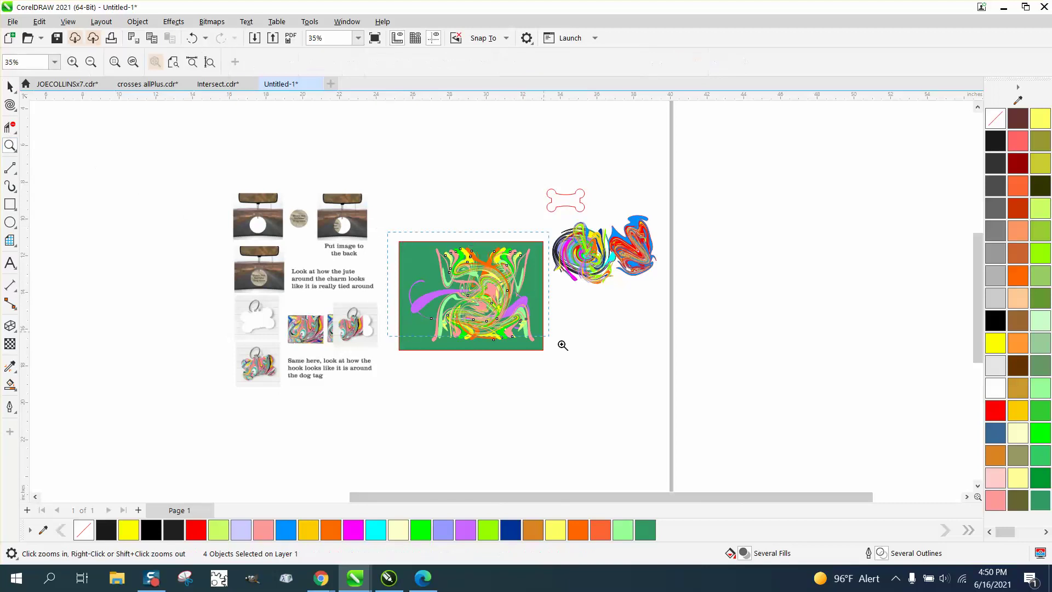
left_click_drag(561, 344, 607, 376)
right_click(319, 286)
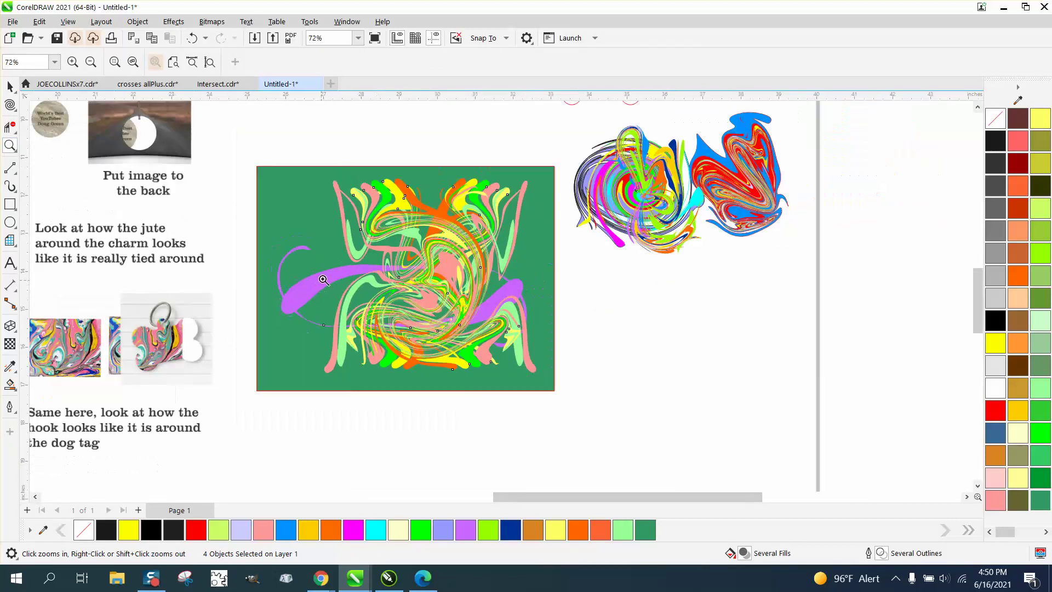
key("space")
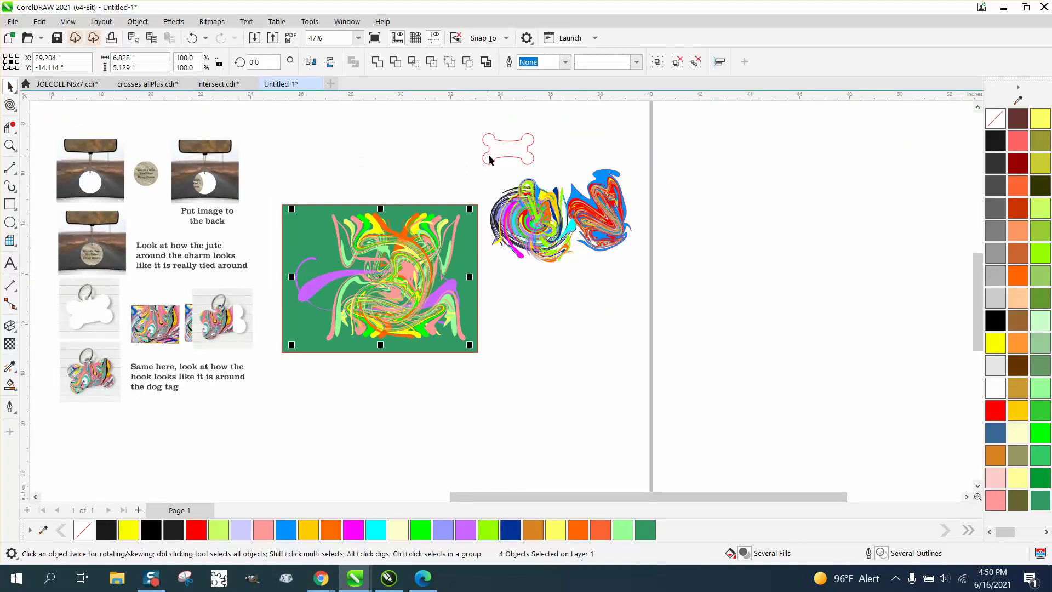
left_click_drag(506, 157, 390, 285)
left_click(10, 145)
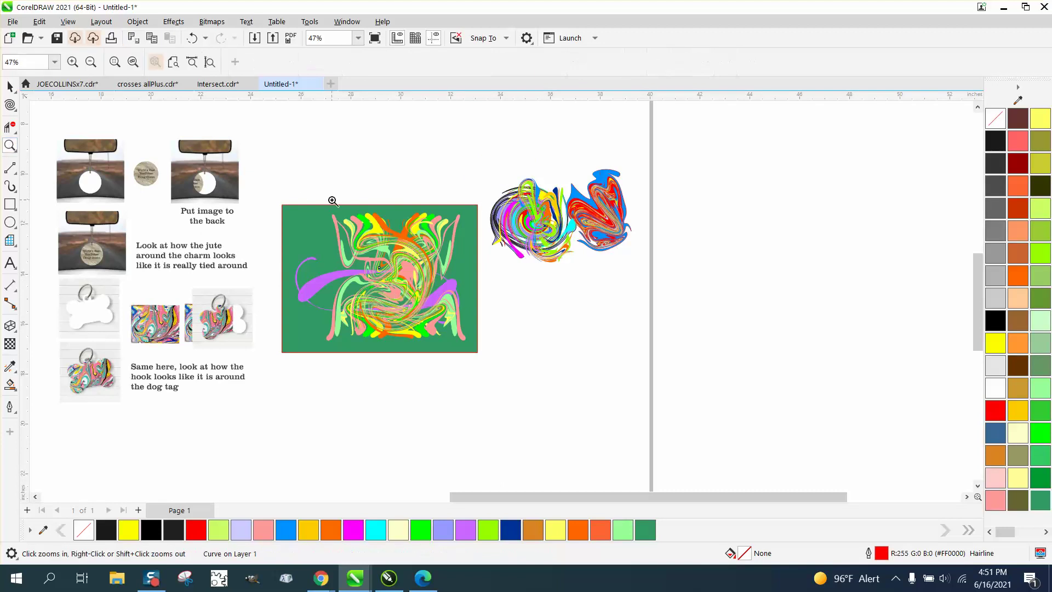
left_click_drag(500, 370, 501, 371)
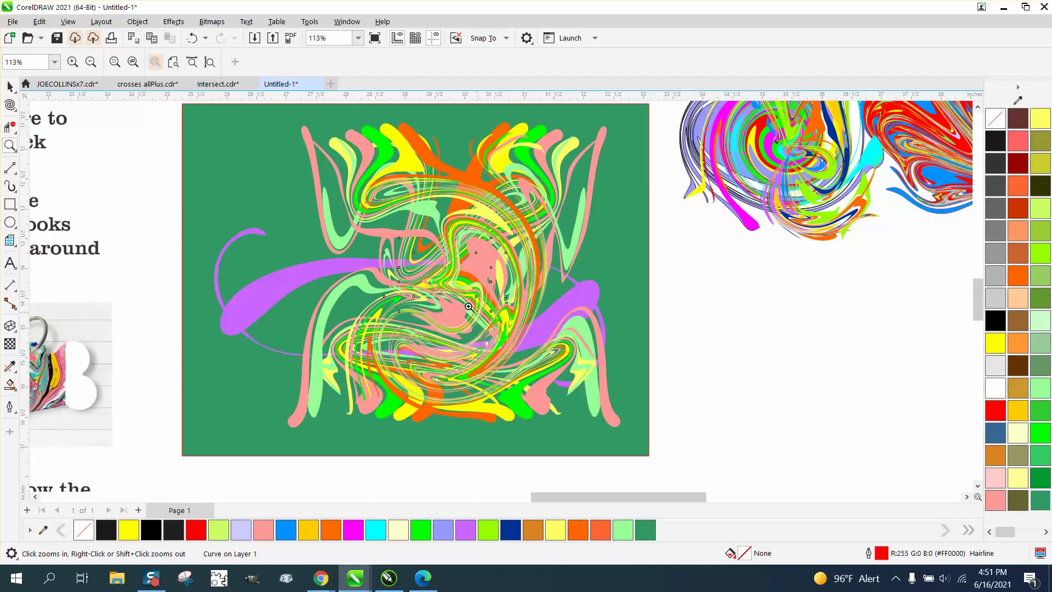
left_click(137, 21)
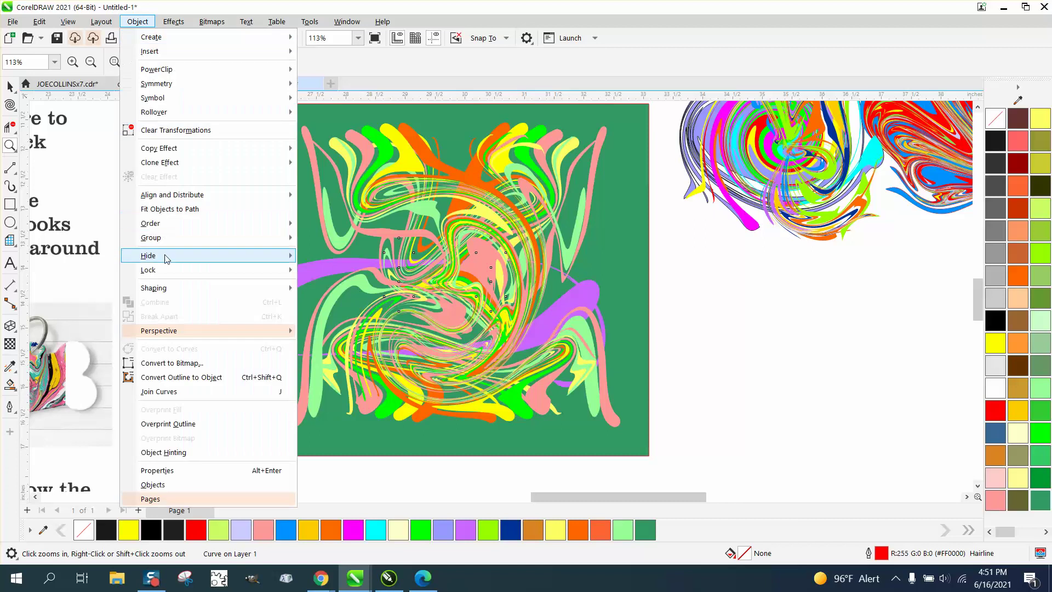
mouse_move(166, 225)
left_click(343, 226)
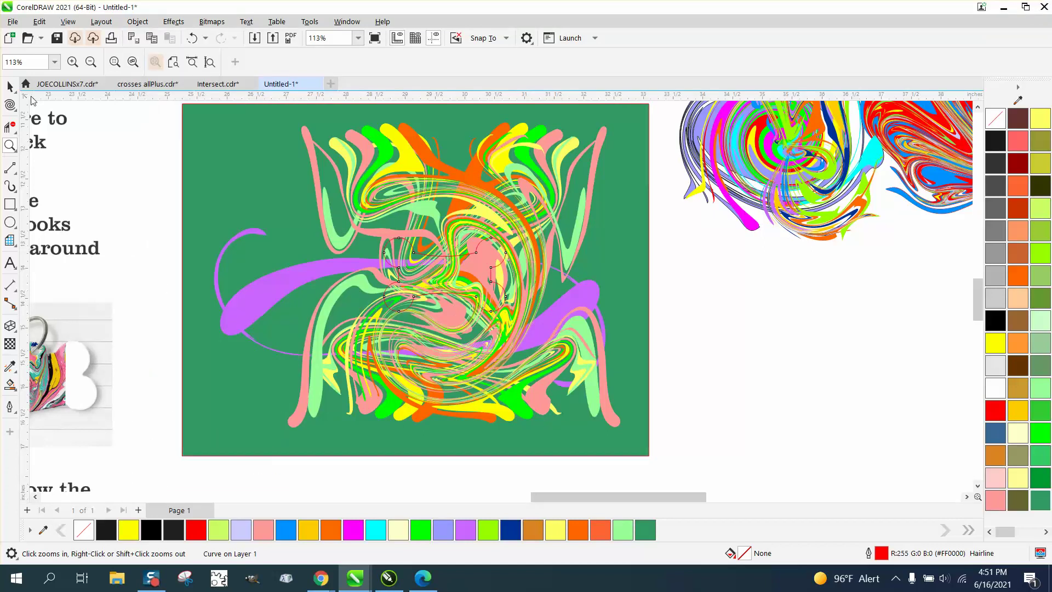
- Move the dog bone outline off the pattern to the empty area beside the green rectangle
left_click(10, 87)
left_click(318, 178)
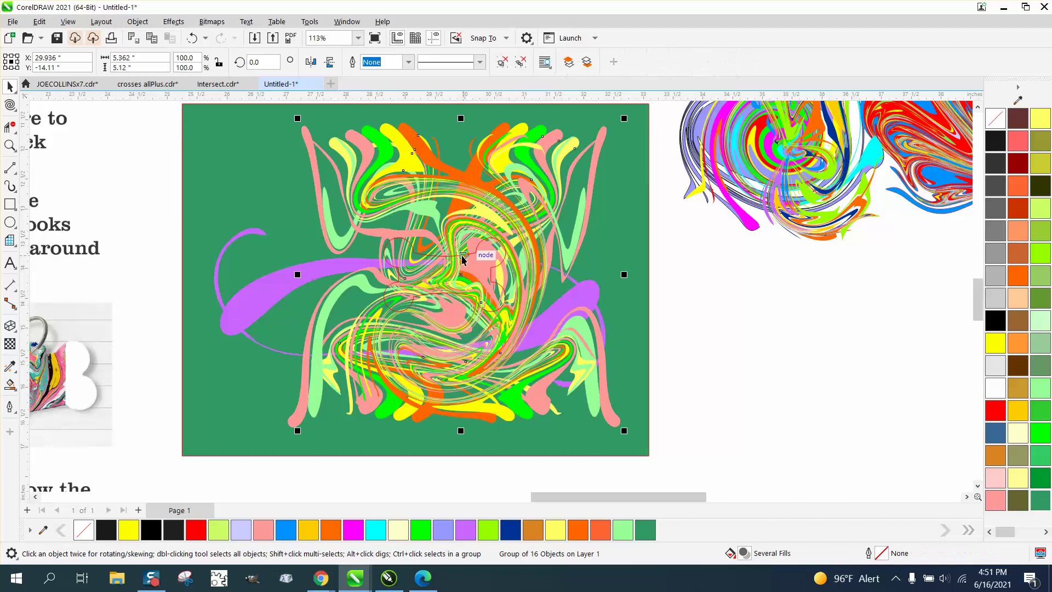
left_click(505, 259)
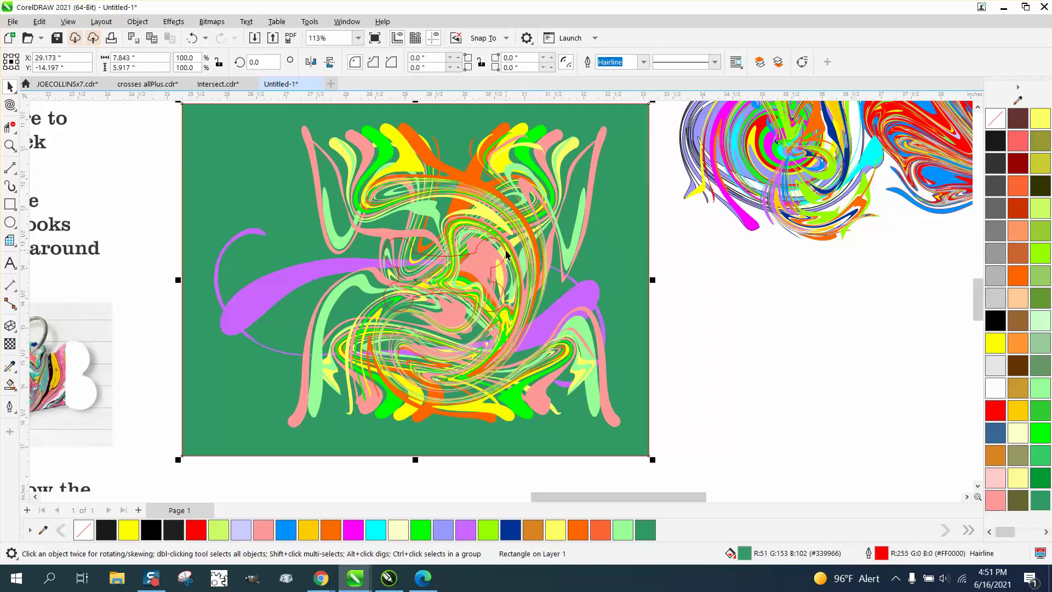
left_click_drag(504, 250, 857, 306)
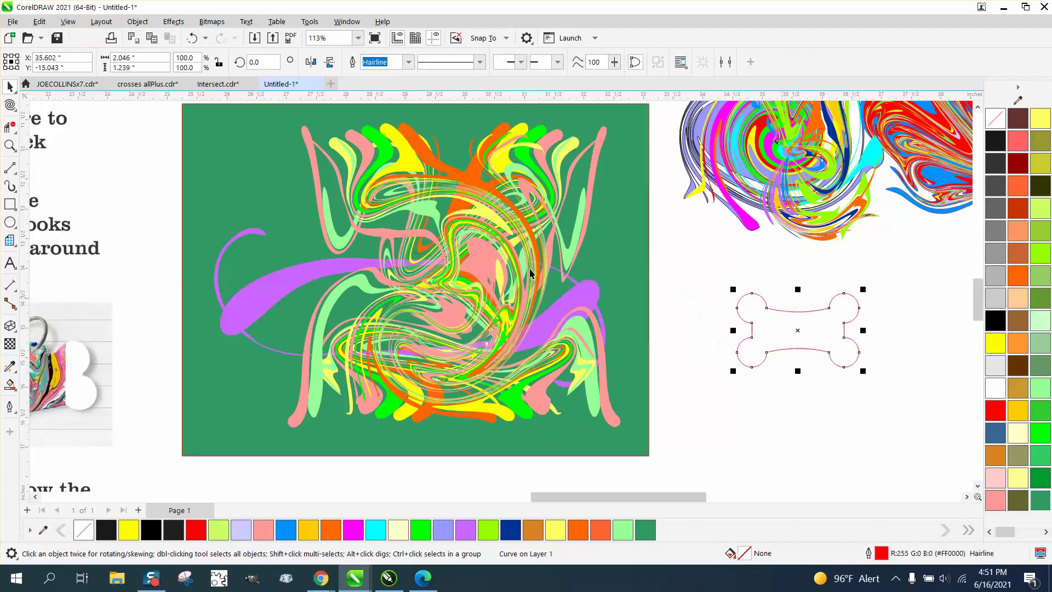
- Group the four pattern objects lying on the green rectangle
scroll(391, 245, "down", 1)
left_click_drag(184, 126, 546, 343)
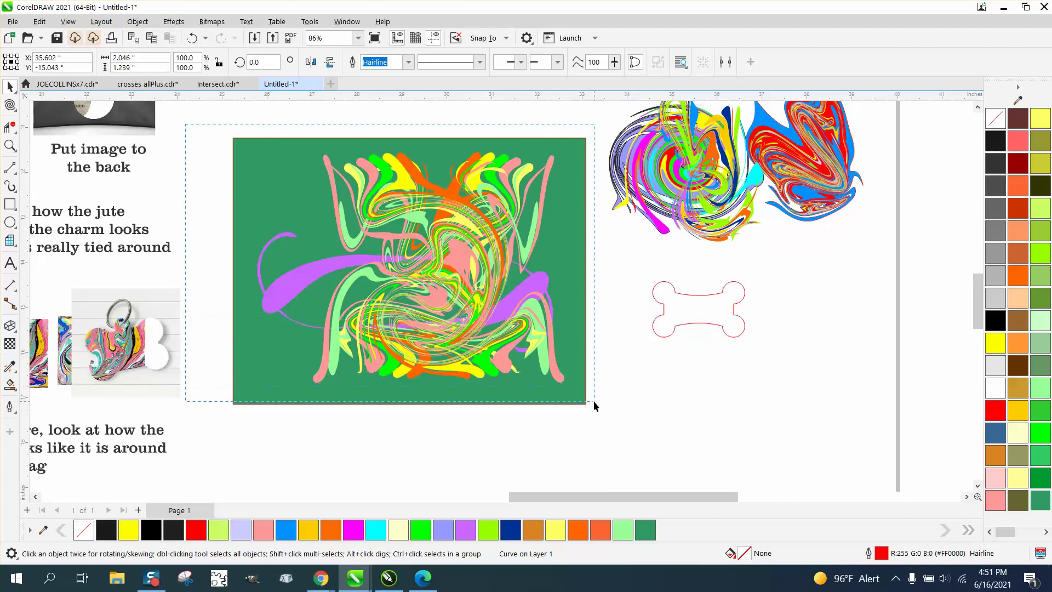
left_click_drag(594, 401, 594, 403)
key("ctrl+g")
- Scale the pattern group and green rectangle together down to about 2.90" by 2.18"
left_click_drag(212, 115, 212, 127)
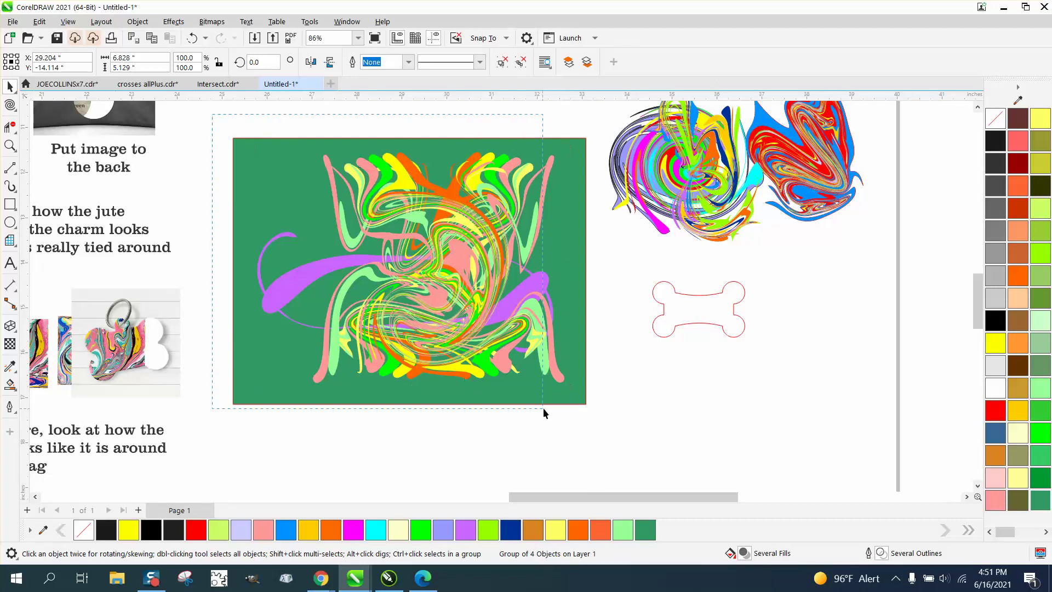
left_click_drag(543, 408, 587, 414)
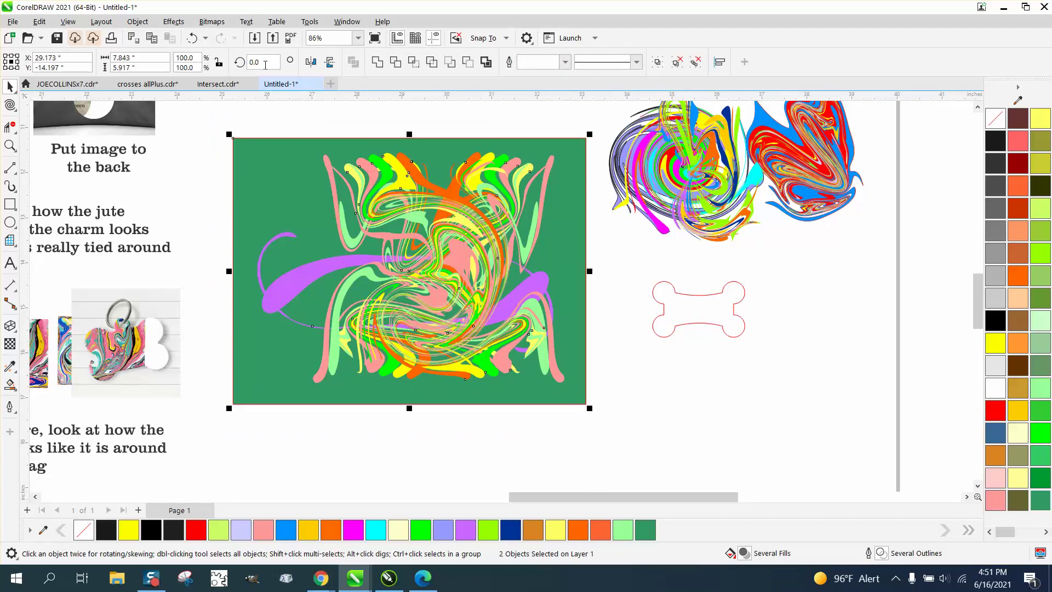
left_click_drag(229, 134, 454, 249)
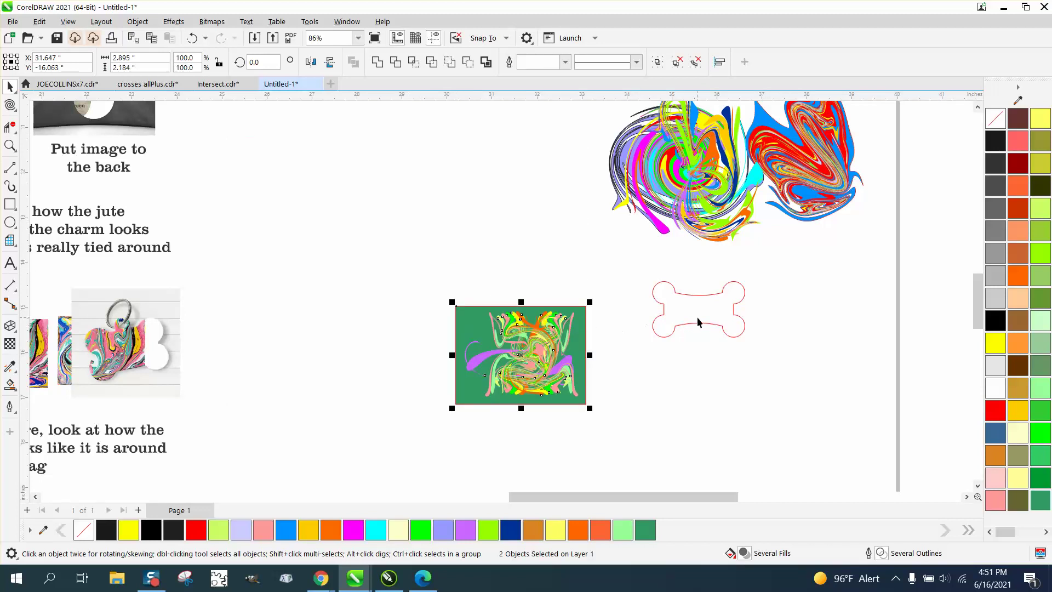
- Move the dog bone outline over the reduced pattern and nudge it slightly sideways to centre it on the swirls
left_click_drag(698, 322, 526, 373)
left_click(10, 145)
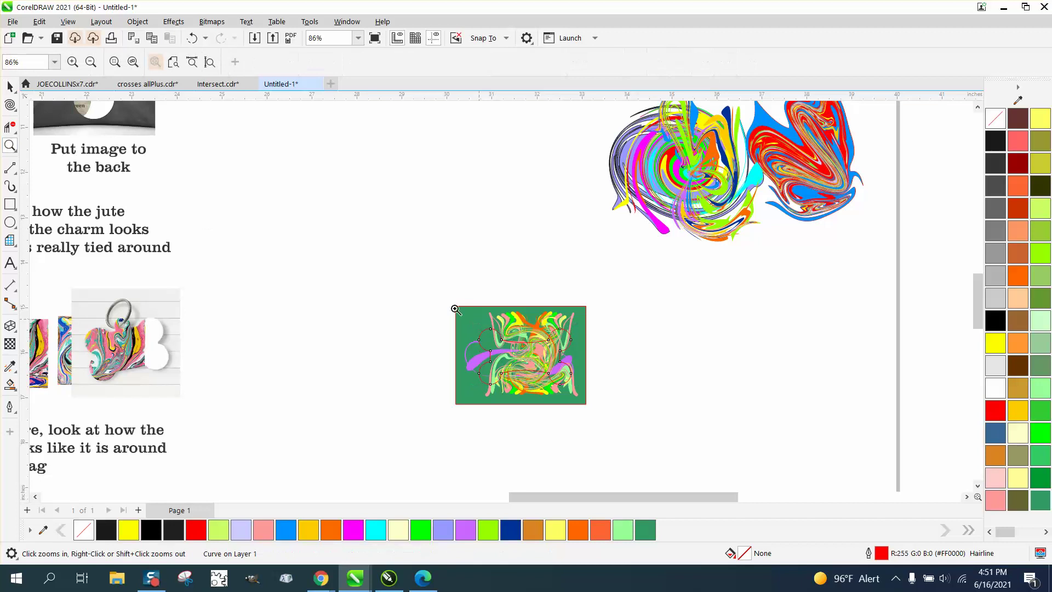
left_click_drag(455, 310, 623, 406)
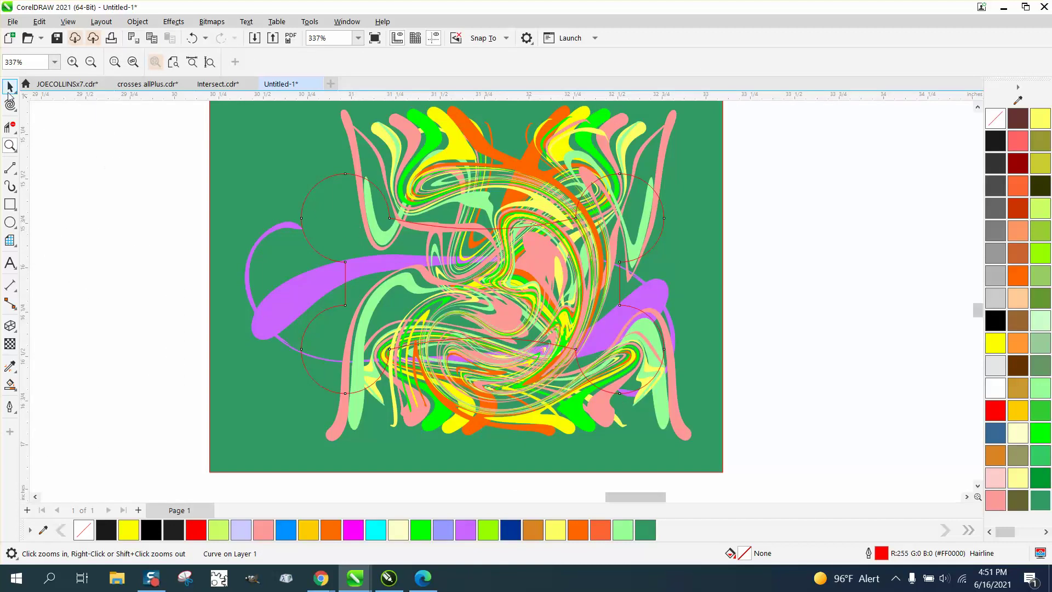
left_click(10, 87)
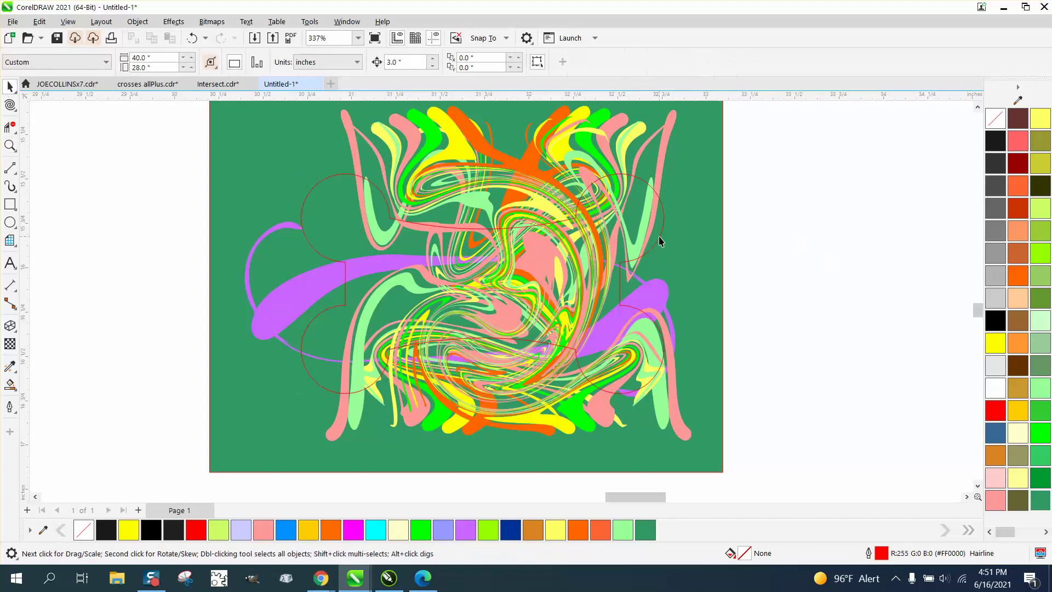
left_click_drag(660, 238, 679, 237)
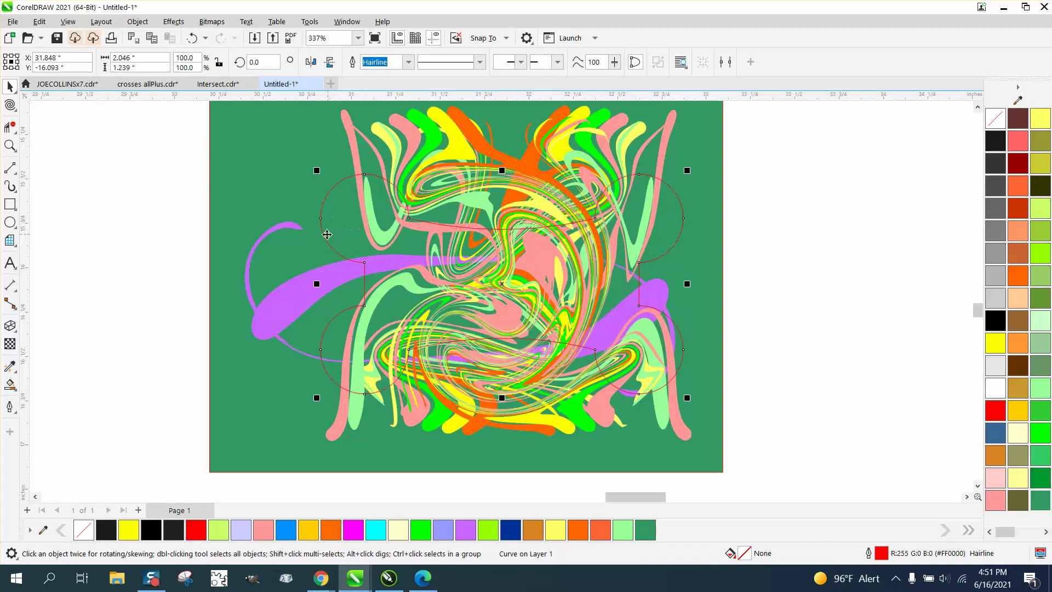
scroll(288, 227, "down", 3)
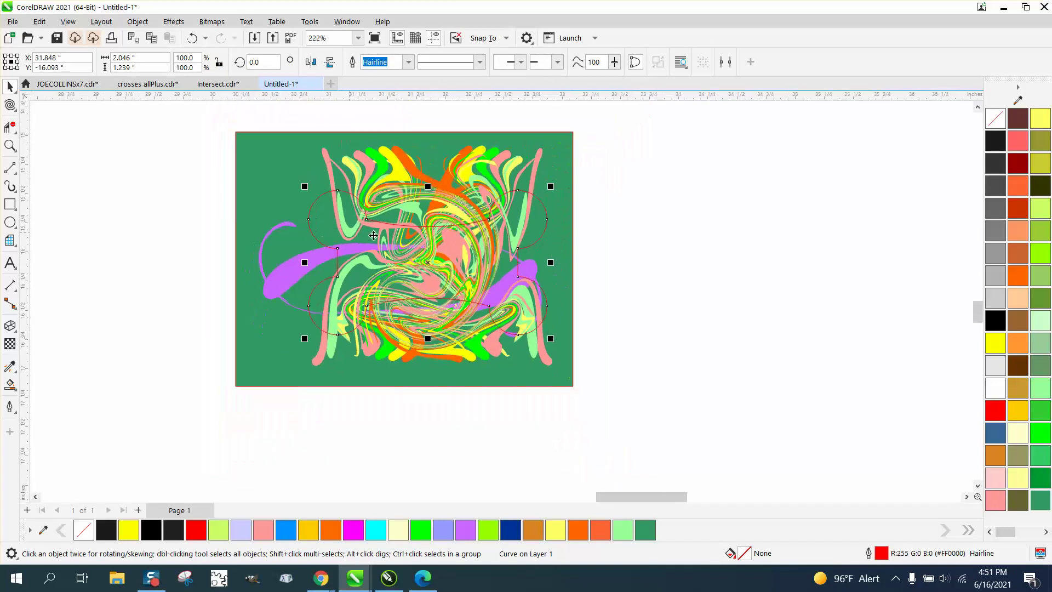
key("z")
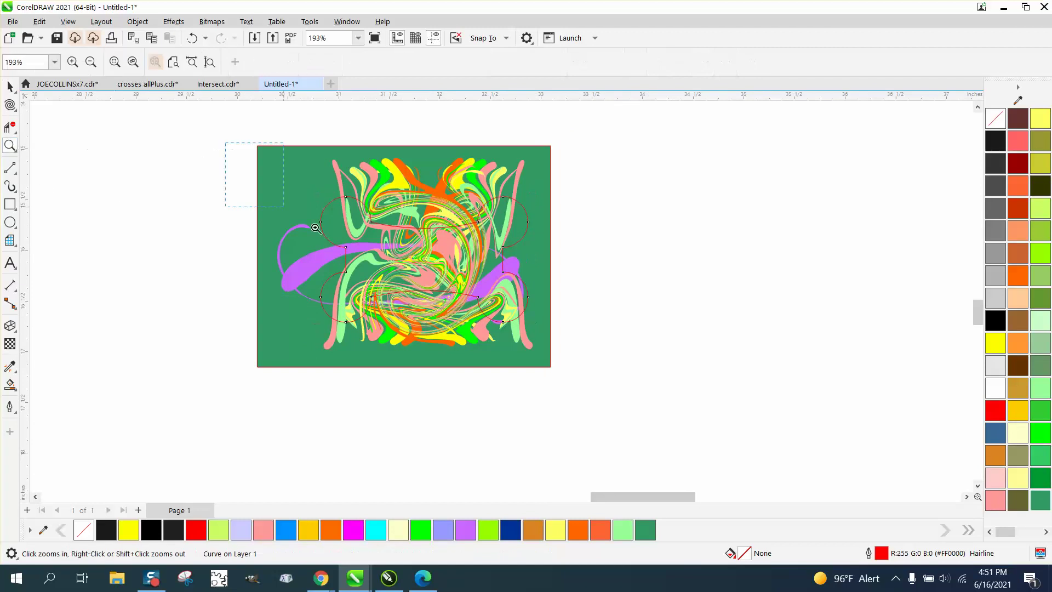
mouse_move(217, 148)
left_mouse_down()
mouse_move(316, 229)
mouse_move(633, 387)
left_mouse_up()
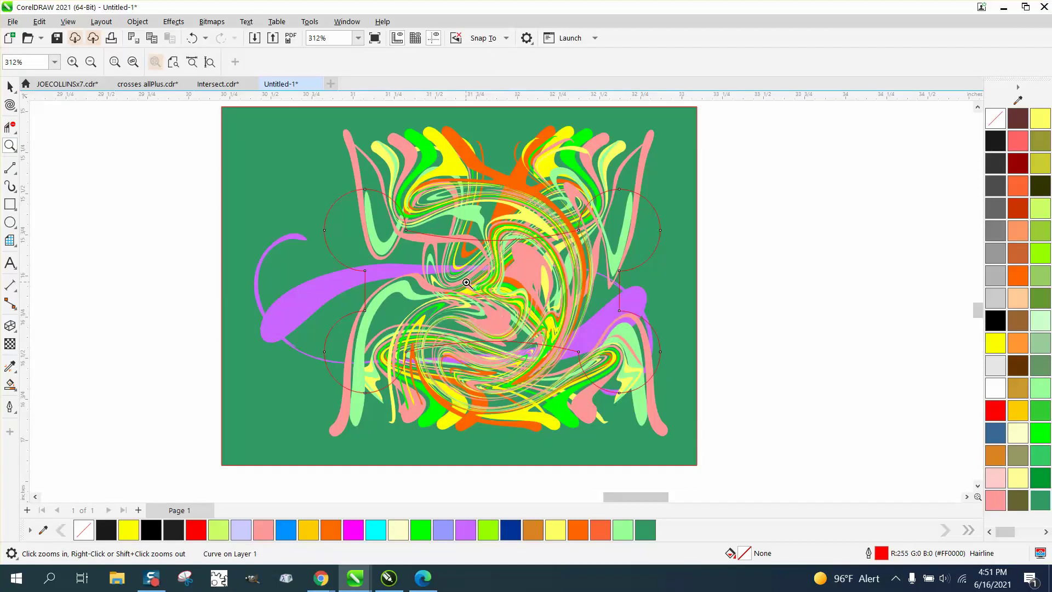